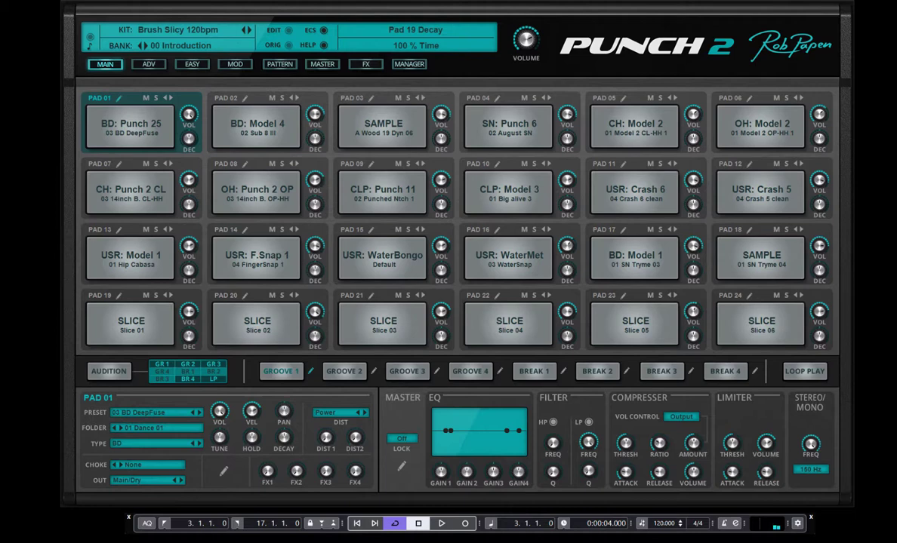
Start the audition preview sequence for the Brush Slicy 120bpm kit
left_click(109, 371)
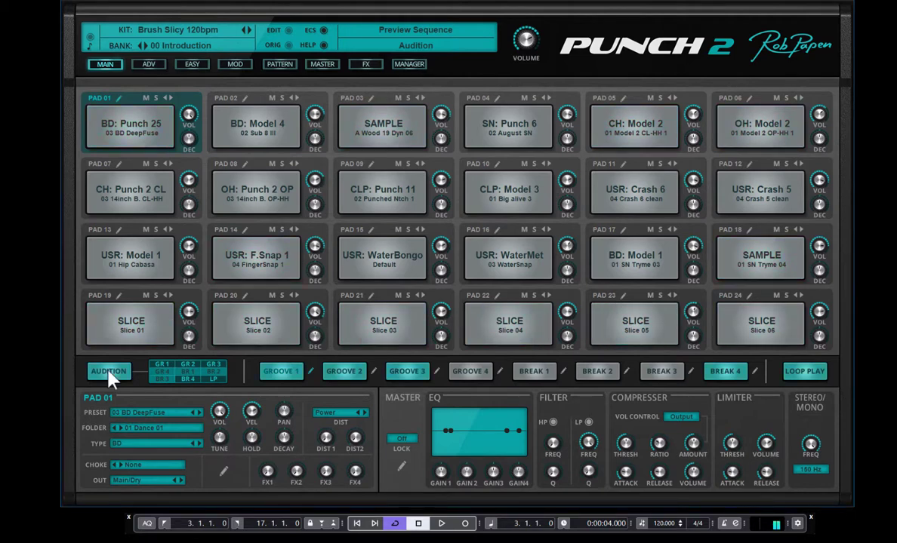
Stop the audition, then preview the kit with Groove 1 and the sliced loop alone
left_click(109, 371)
left_click(281, 371)
left_click(803, 378)
Open Pad 19's slicer page and play, then stop, the tempo-synced six-slice 81 bpm loop
left_click(120, 297)
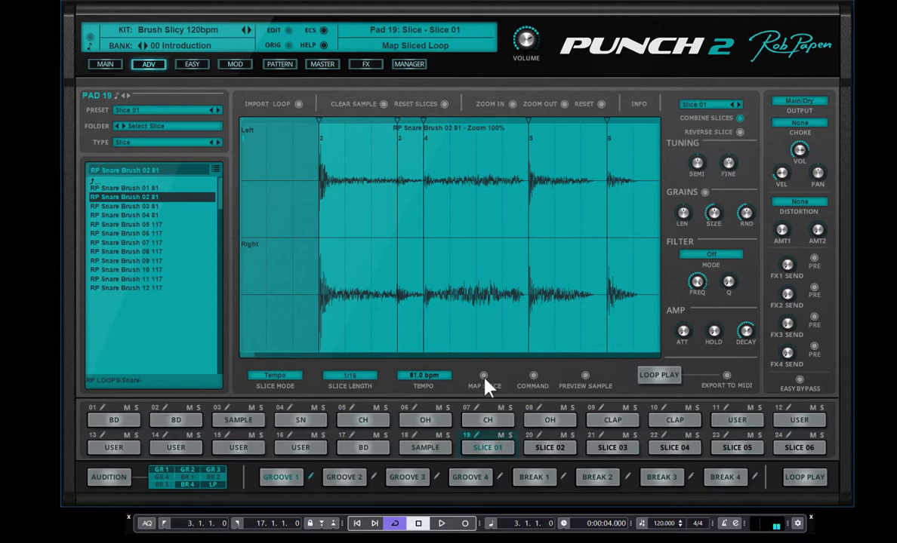
left_click(660, 377)
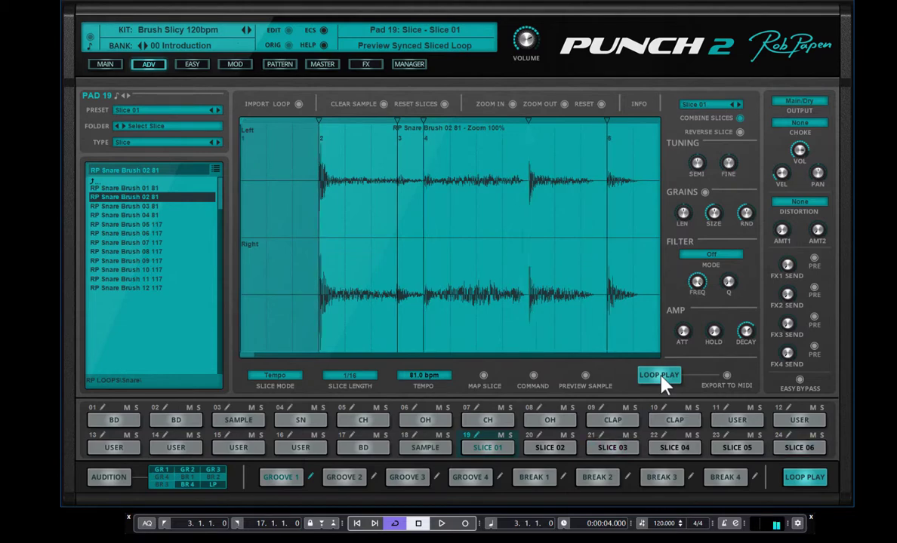
left_click(660, 378)
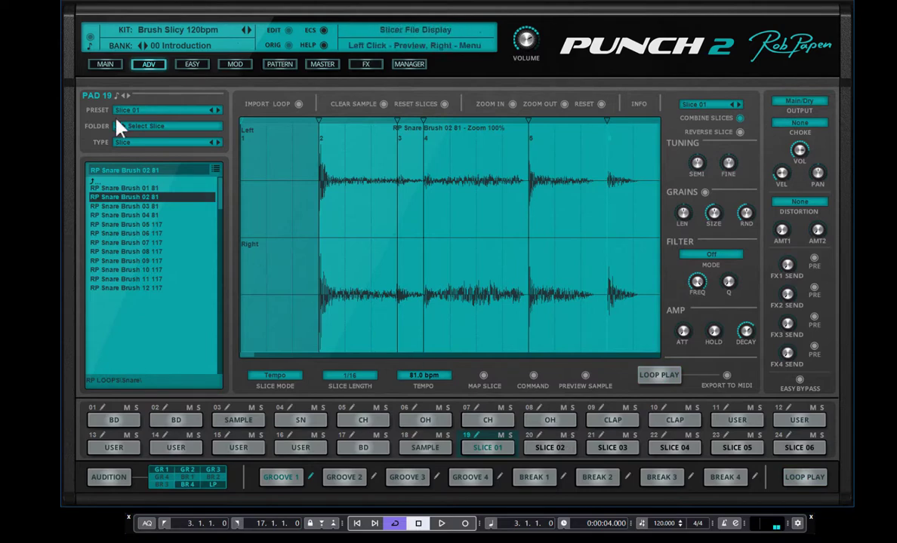
Back on the MAIN pad grid, play the sliced loop and preview Grooves 3 and 4
left_click(105, 64)
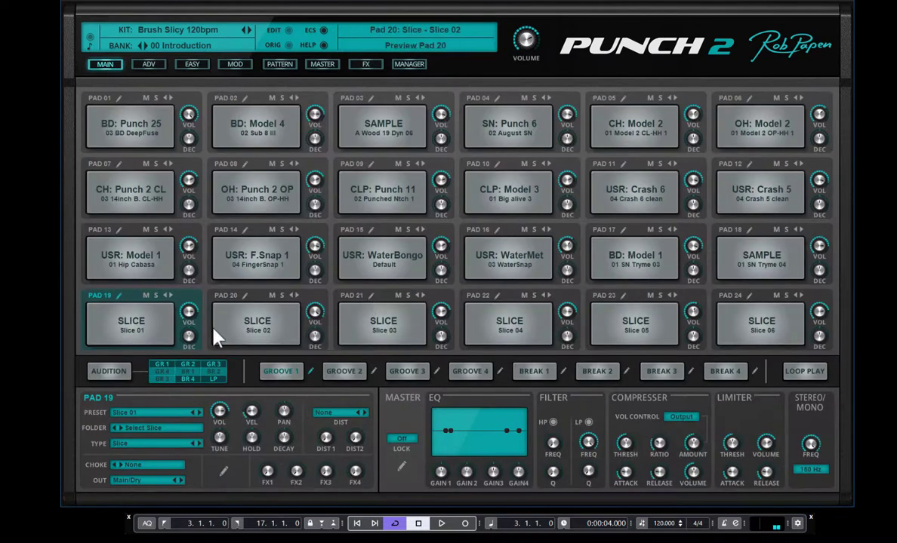
left_click(799, 374)
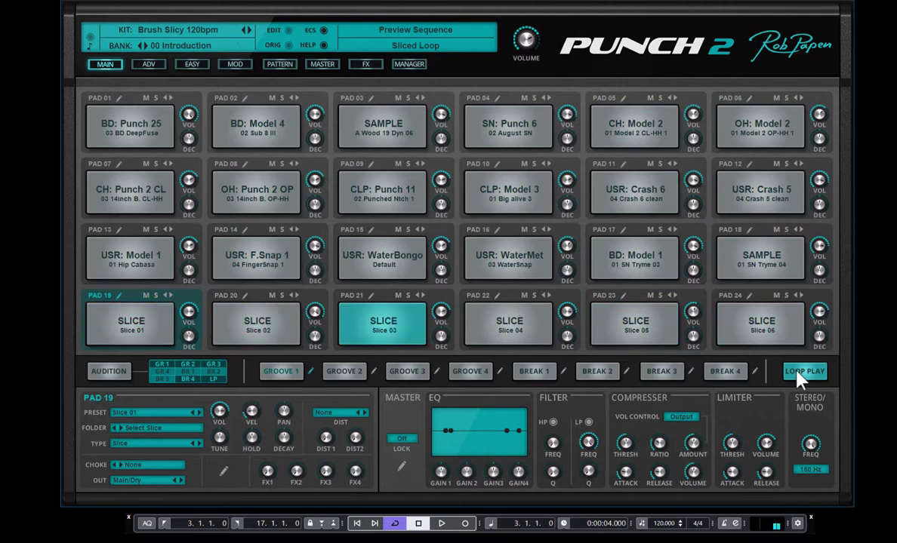
left_click(407, 372)
left_click(470, 372)
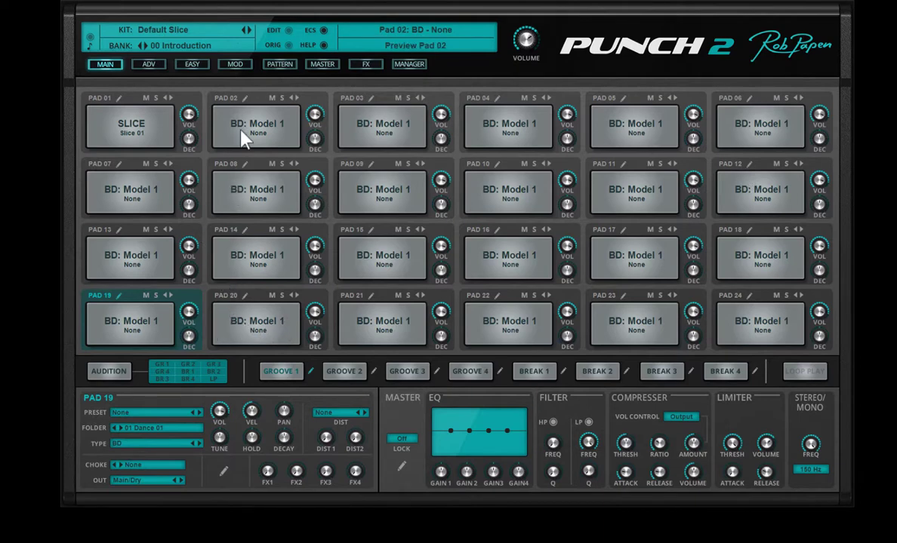
Open Pad 01's editor and set its pad type to Slice
left_click(118, 98)
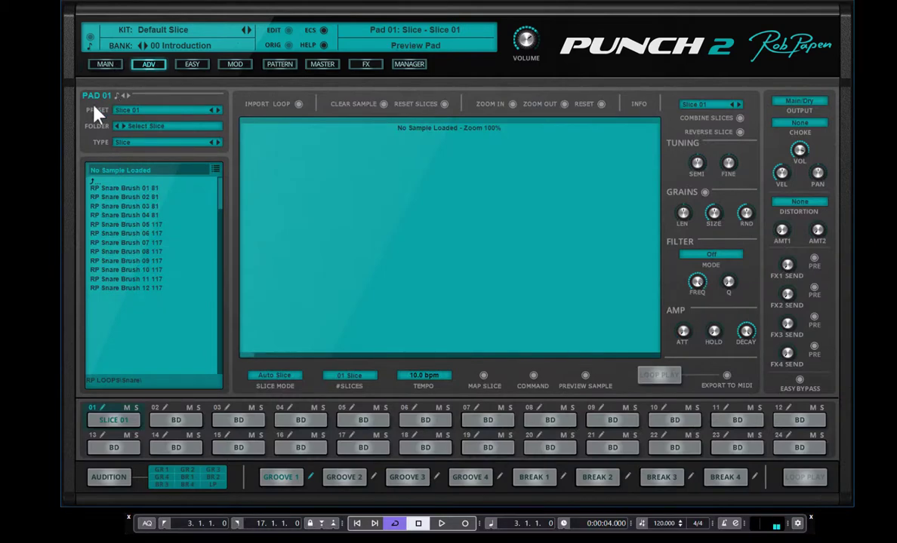
left_click(133, 144)
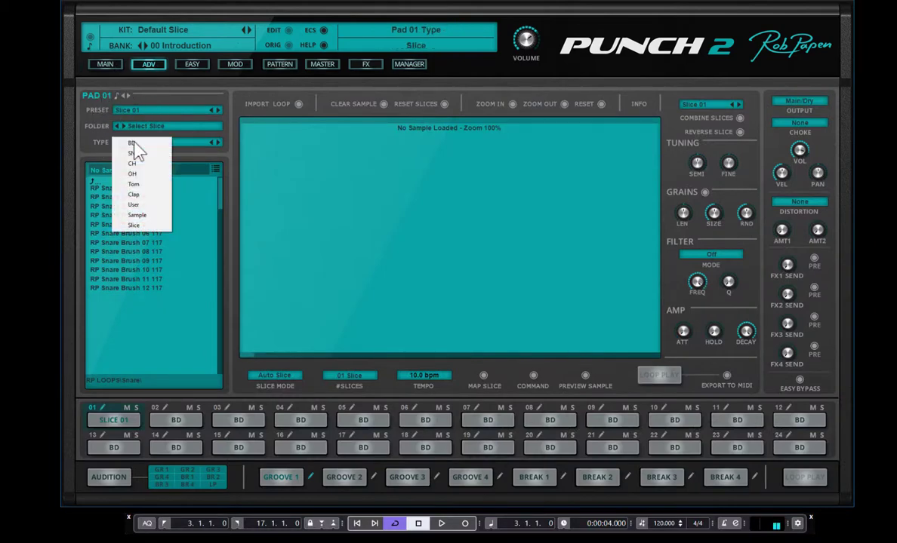
left_click(156, 225)
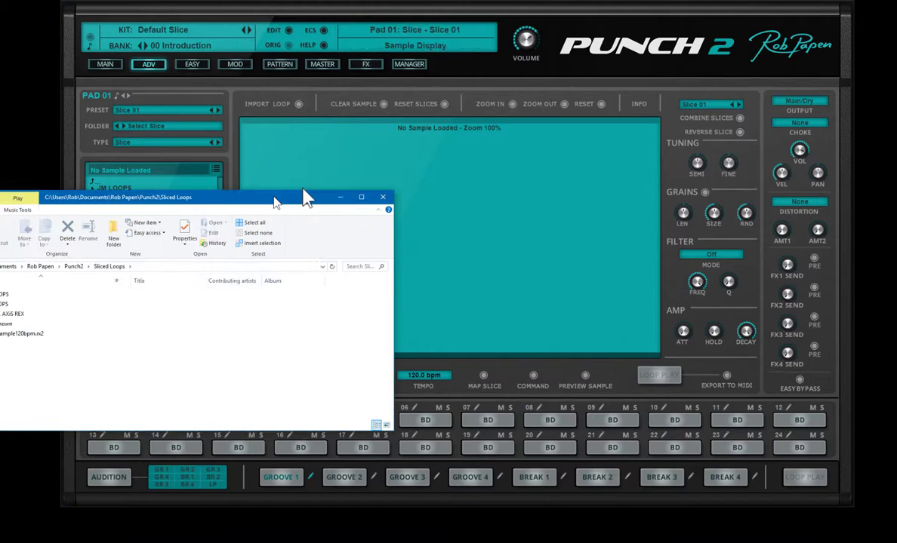
Move the Sliced Loops File Explorer window to the right and back left
left_click_drag(306, 200, 429, 163)
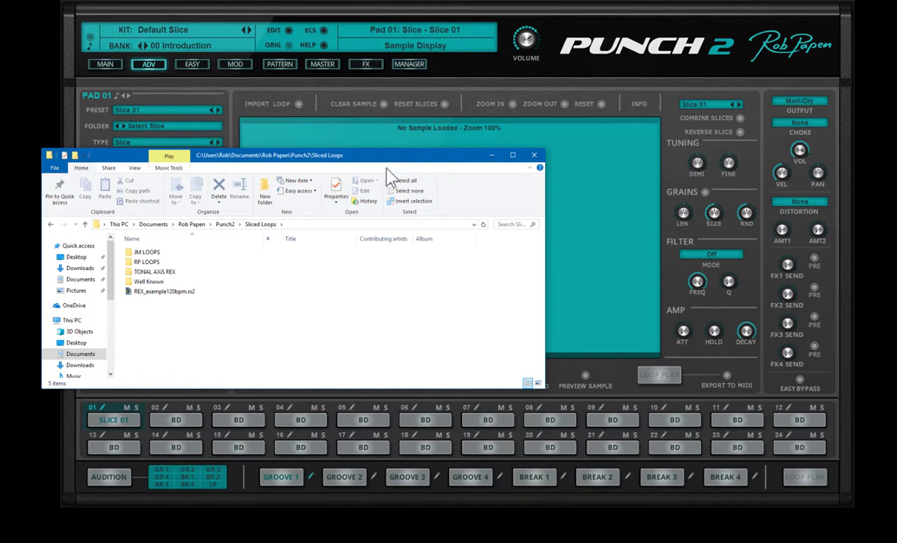
left_click_drag(394, 169, 244, 170)
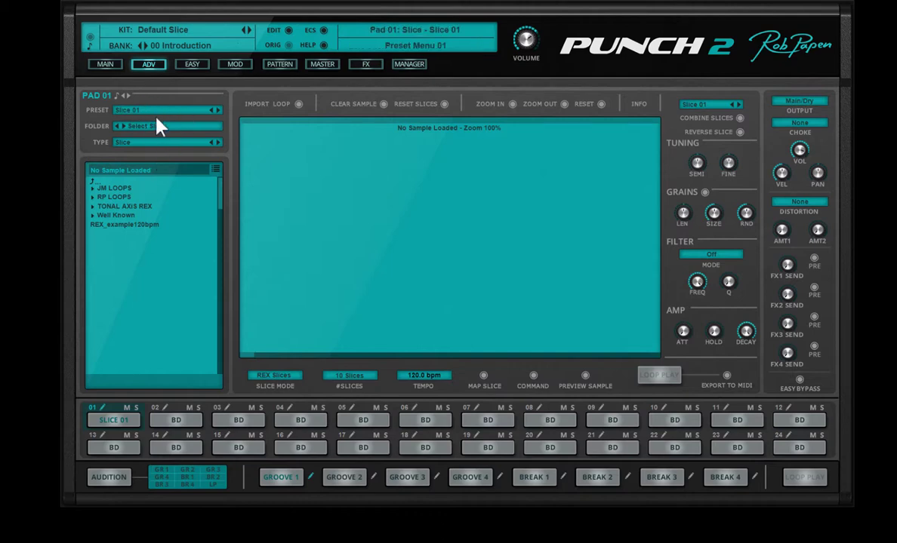
Load REX_example120bpm from the slicer browser onto Pad 01
double_click(117, 225)
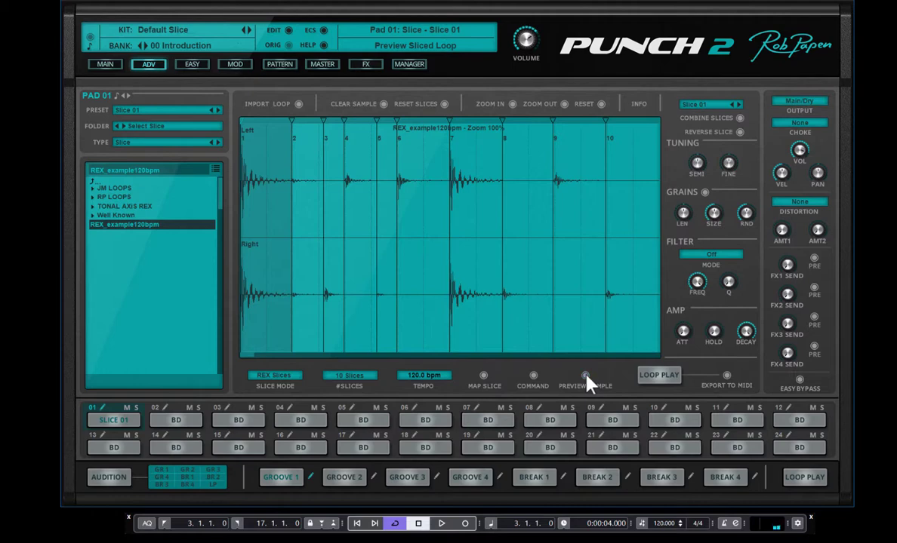
Map the ten slices onto pads with Start Pads at 1 in Set Slices to Pads
left_click(492, 380)
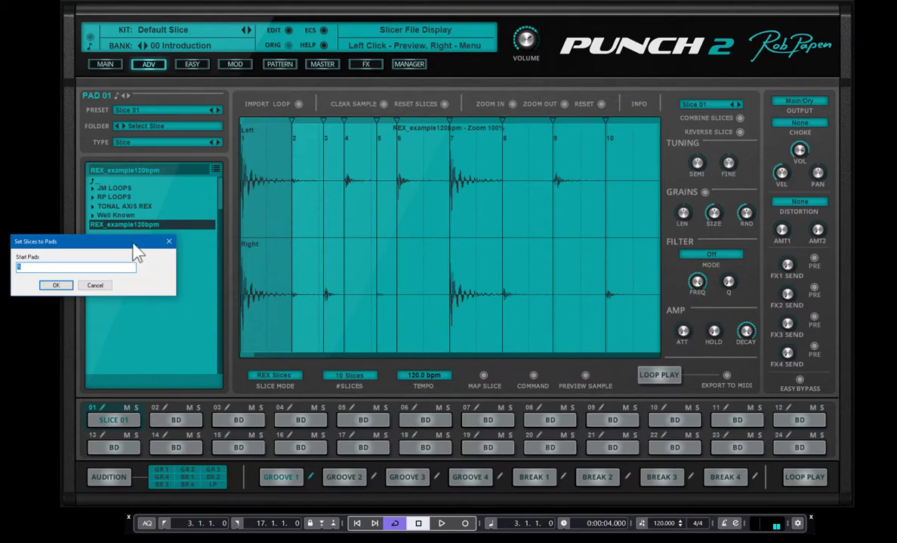
left_click_drag(134, 241, 510, 200)
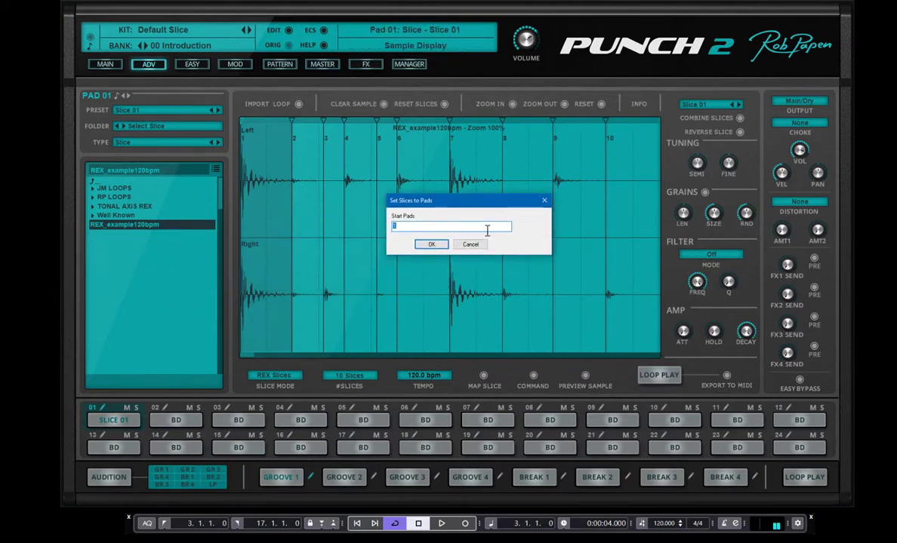
left_click(428, 245)
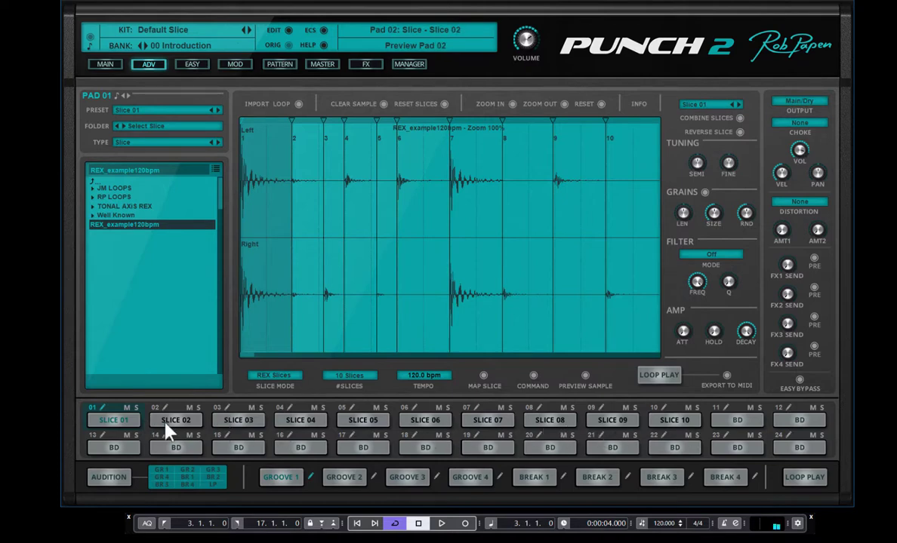
left_click(240, 425)
left_click(293, 427)
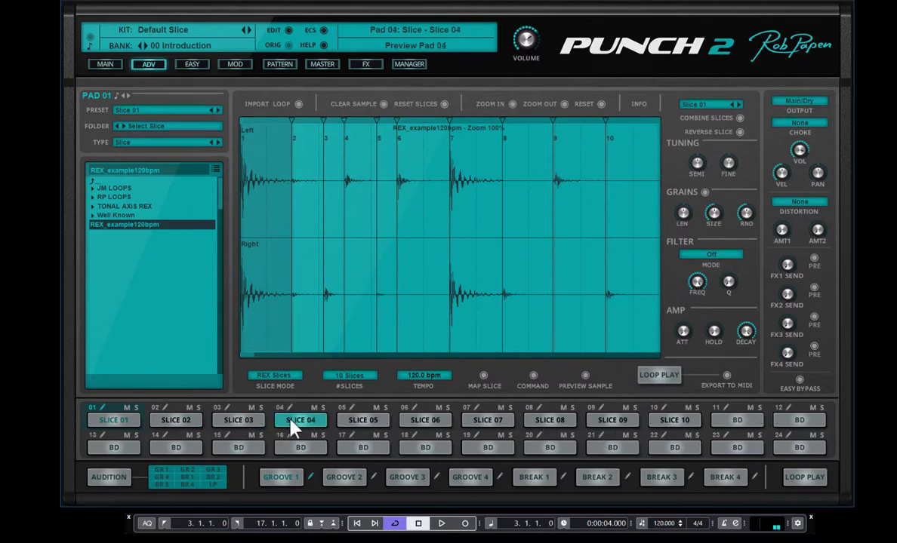
left_click(364, 427)
left_click(425, 428)
left_click(487, 428)
left_click(550, 427)
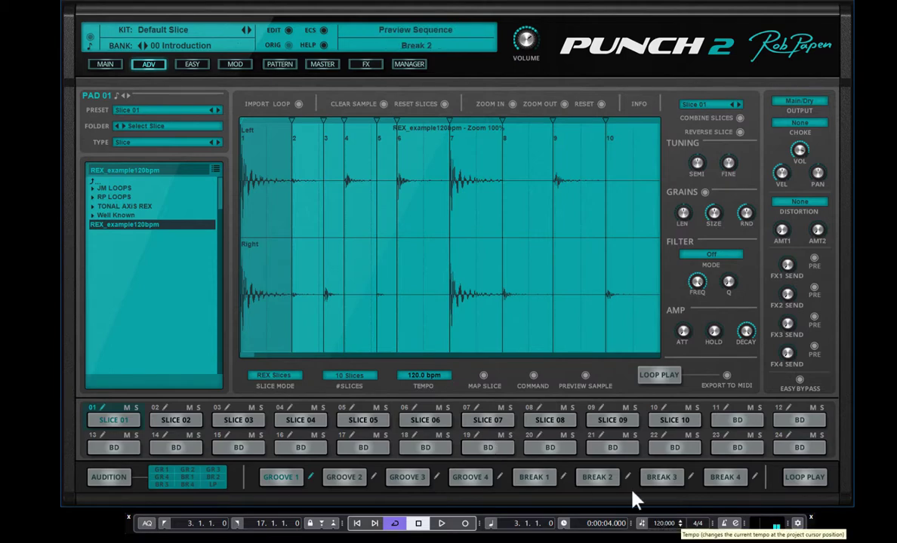
left_click(661, 381)
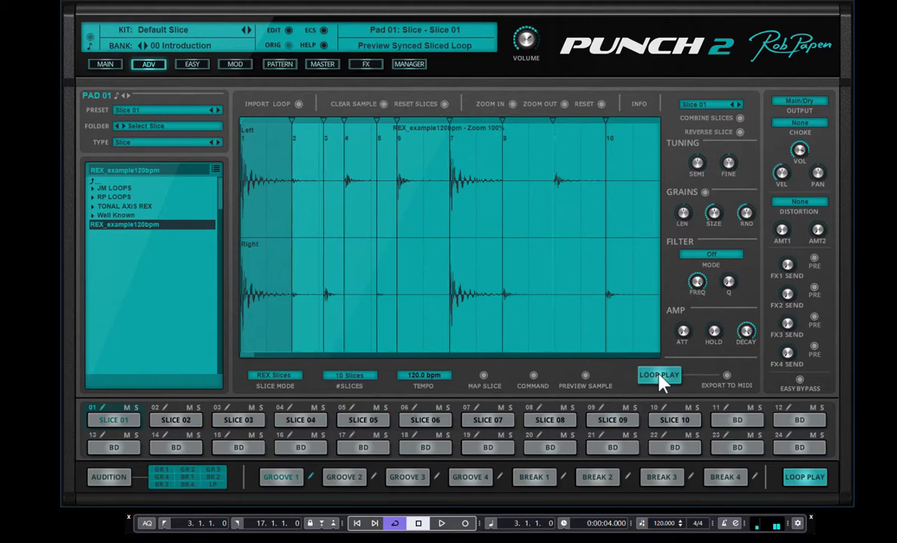
left_click(660, 376)
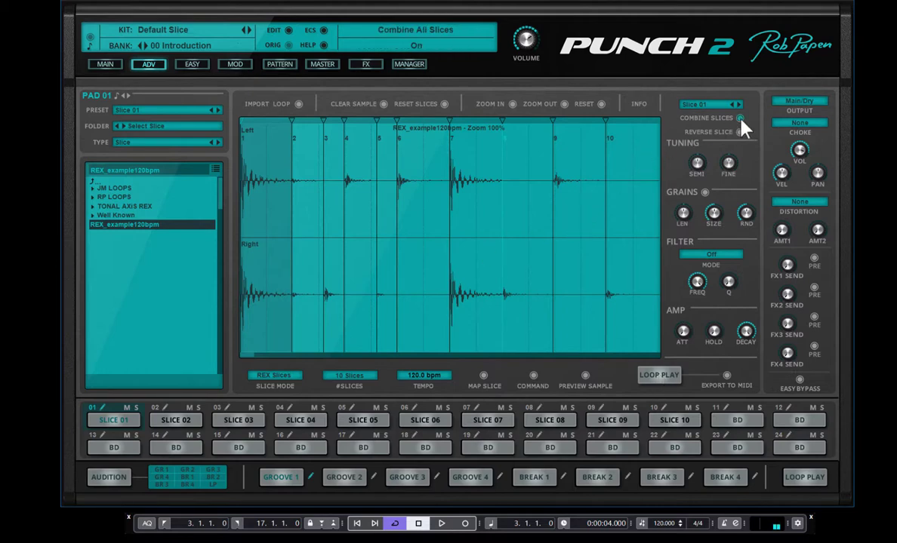
Try grains at 29.5% length, switch them off, and choose the 12 HP2 filter mode
left_click(704, 192)
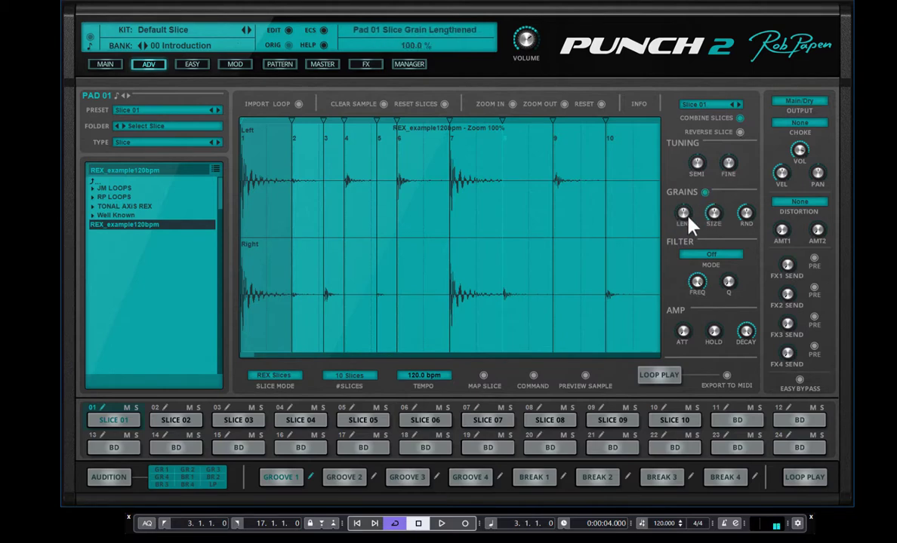
left_click_drag(687, 217, 689, 248)
left_click(705, 193)
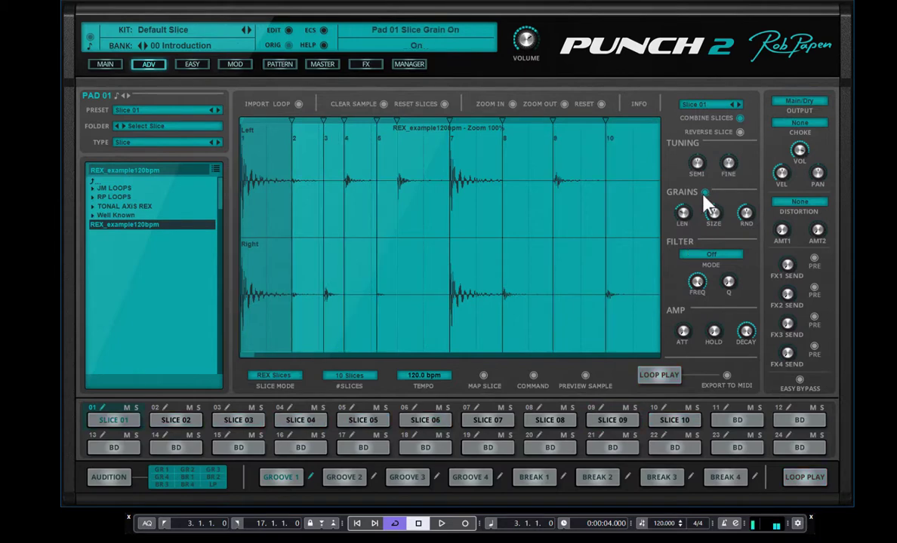
left_click(711, 256)
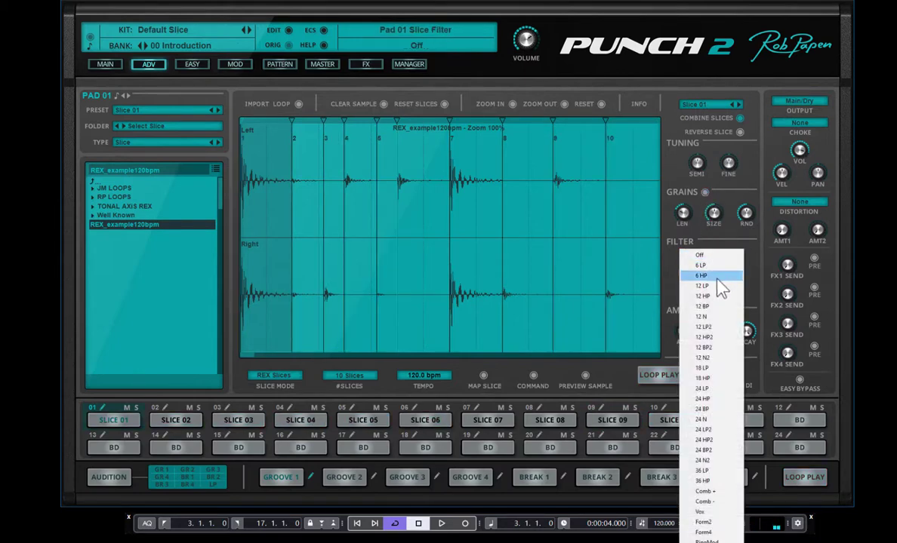
left_click(723, 337)
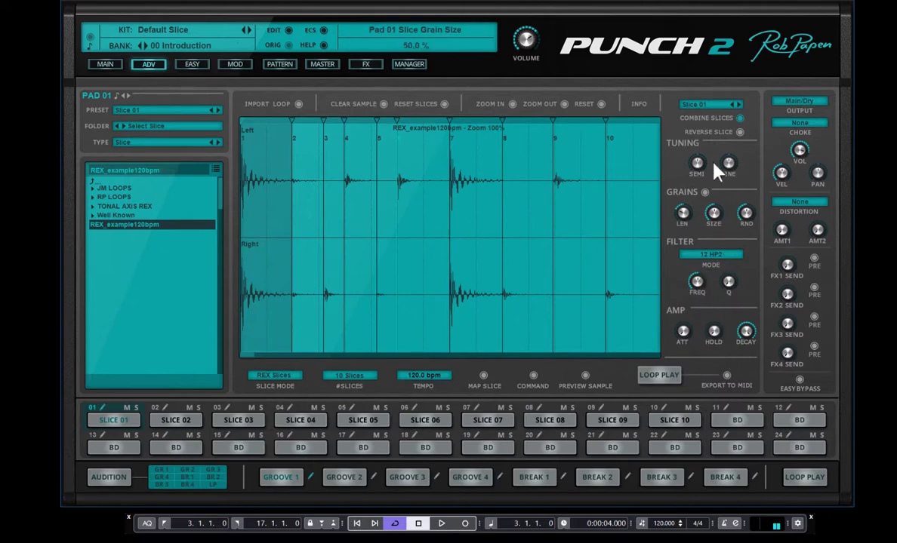
Set the filter cutoff to 4.5 kHz and shorten the amp decay to 41.9 ms
left_click_drag(689, 280, 700, 296)
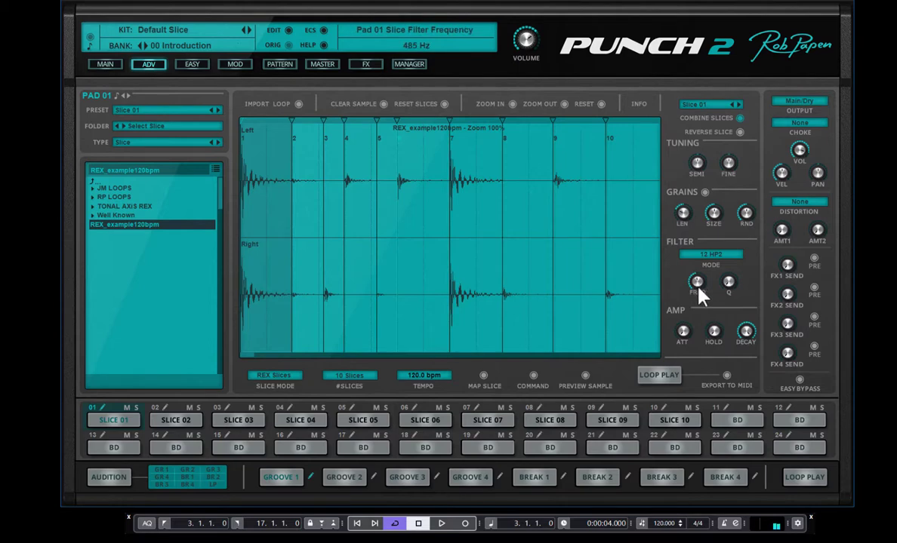
left_click_drag(701, 295, 727, 330)
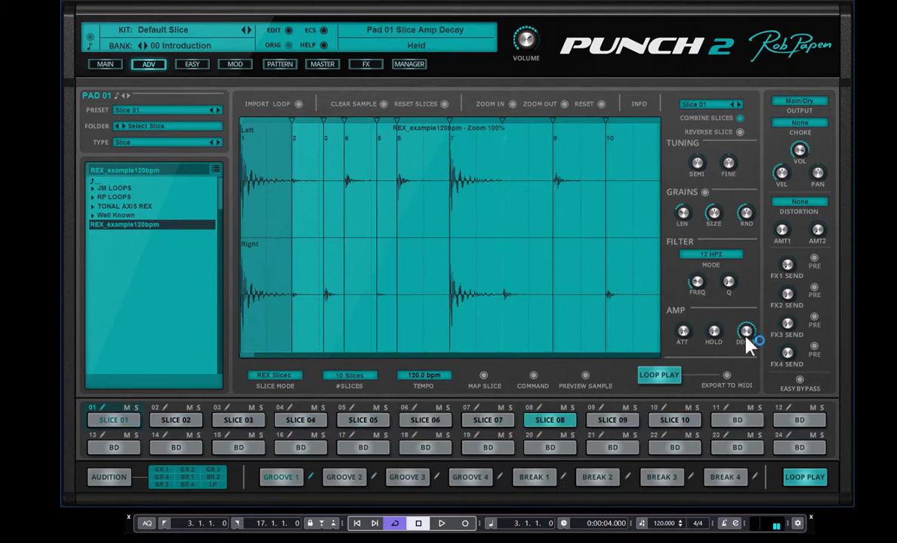
left_click_drag(752, 365, 760, 406)
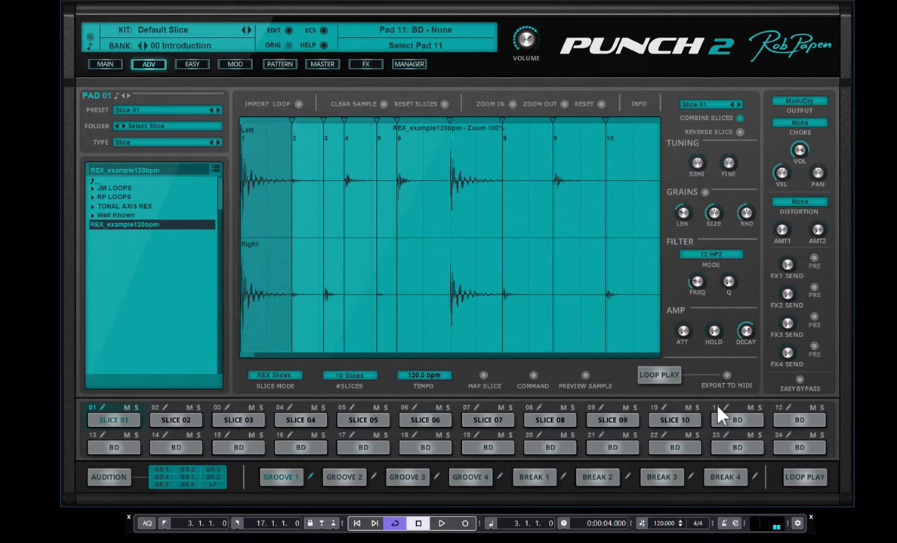
Change pad 11 from a kick to a Slice pad playing Slice 02
left_click(720, 416)
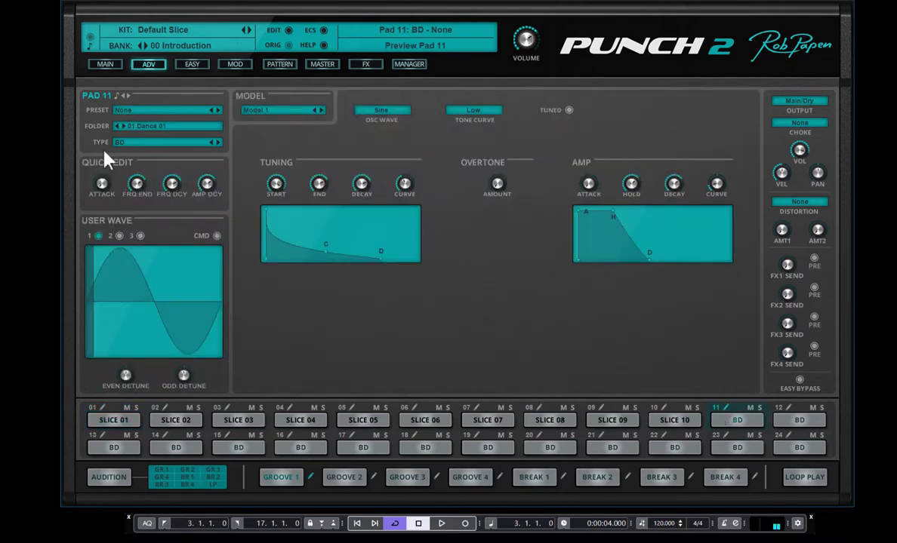
left_click(142, 142)
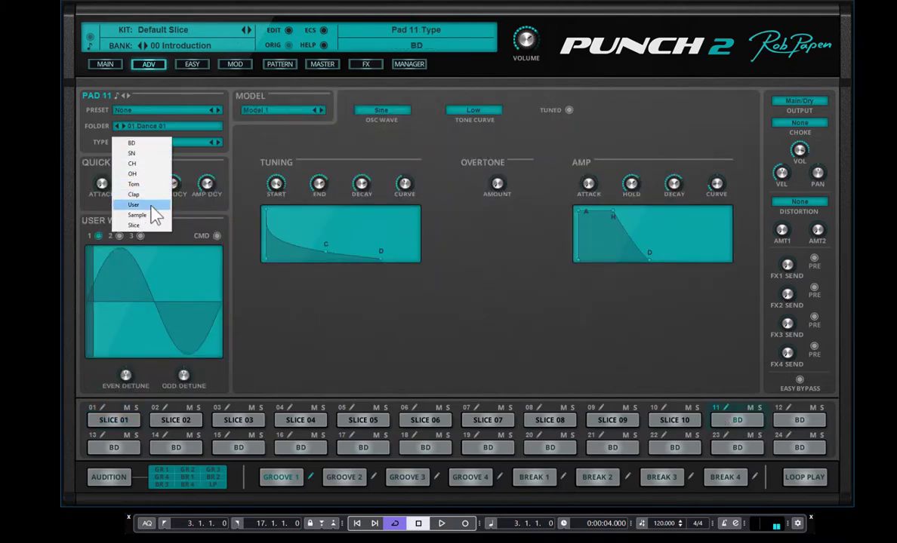
left_click(137, 228)
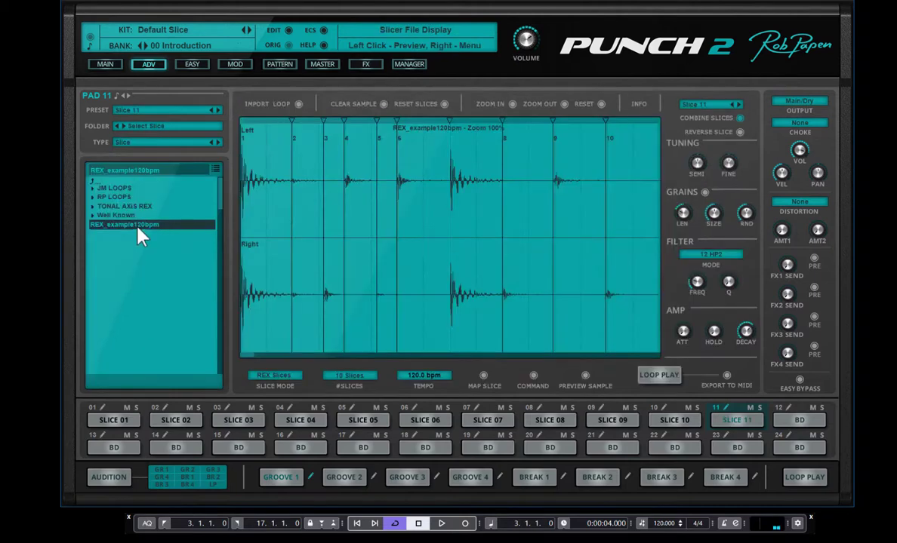
left_click(702, 106)
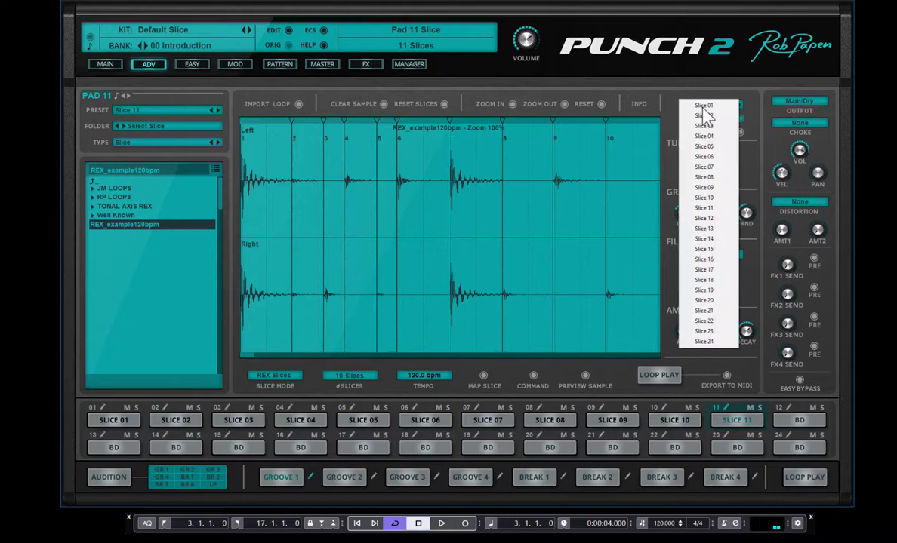
left_click(710, 121)
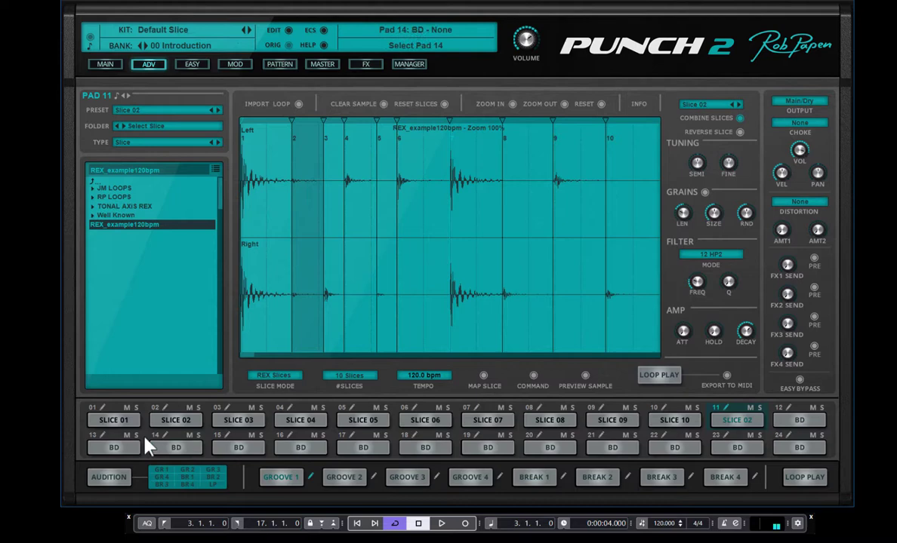
Audition the slices on pads 01, 02 and 03
left_click(106, 419)
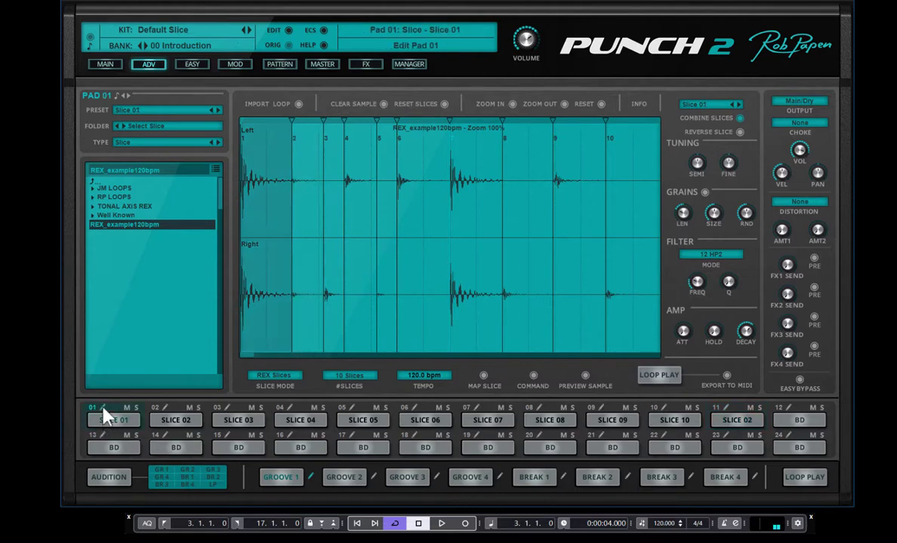
left_click(169, 419)
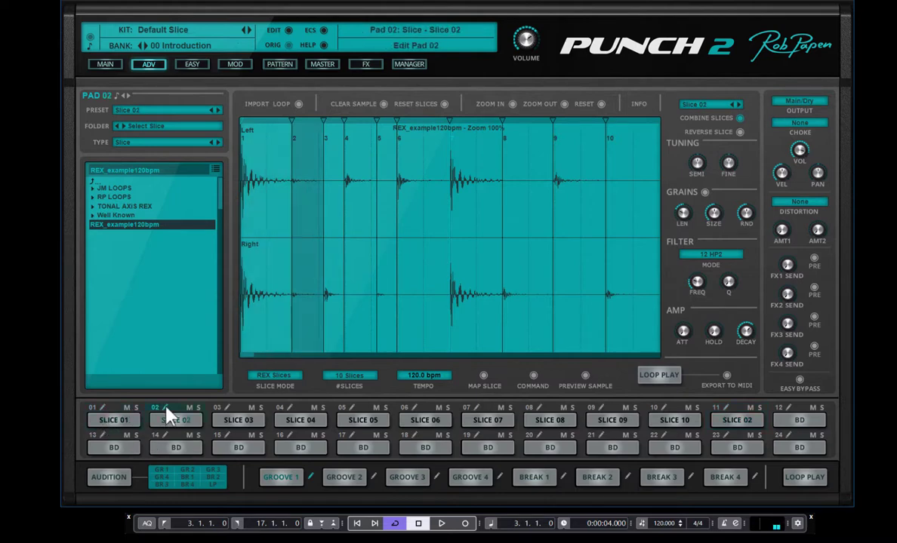
left_click(244, 419)
Audition slice pads 04–08 and 01, then briefly play and stop the synced loop
left_click(293, 419)
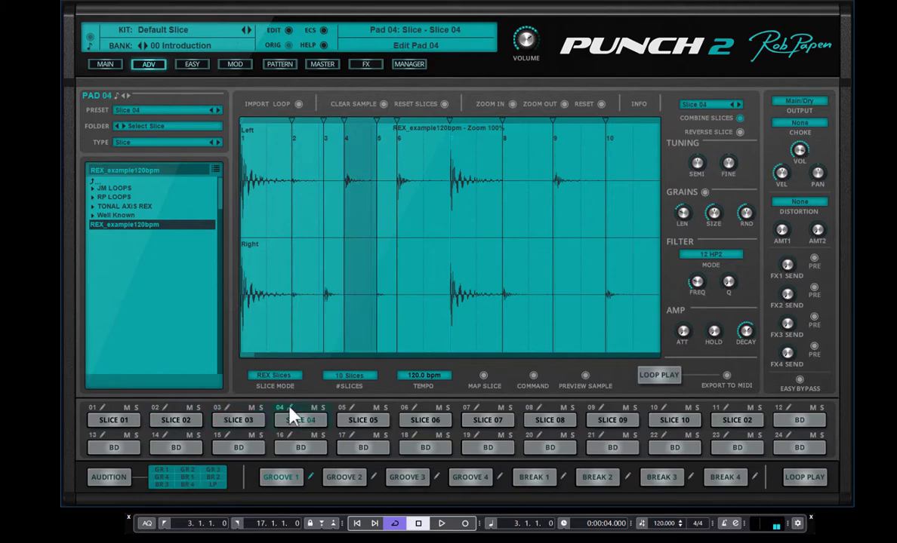
left_click(352, 418)
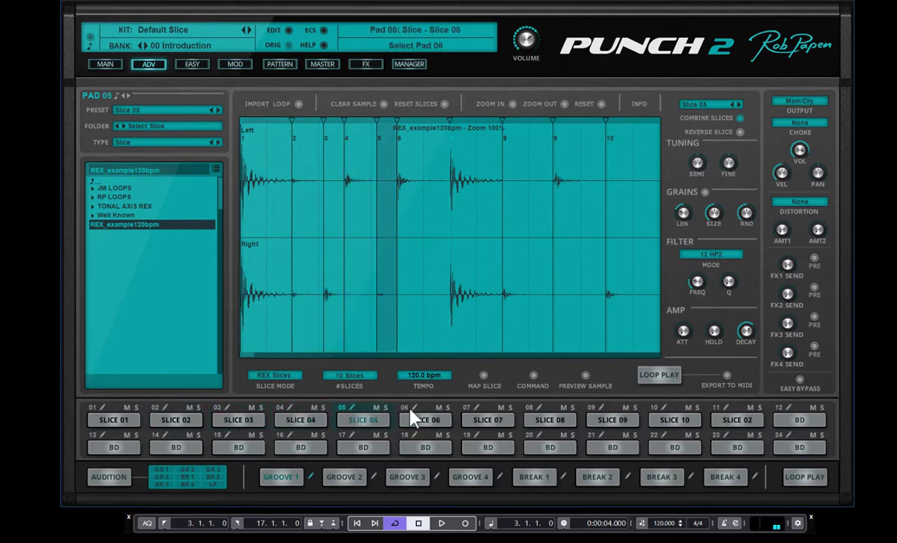
left_click(415, 420)
left_click(494, 419)
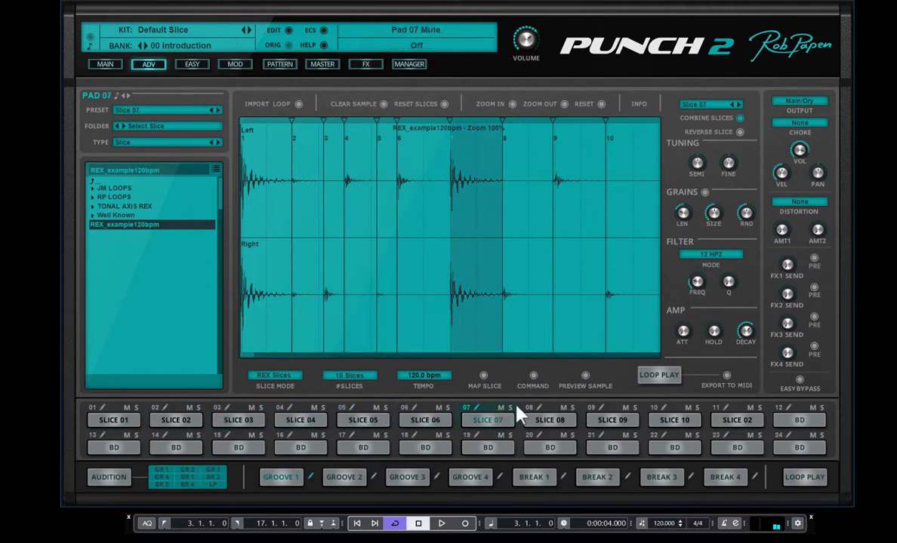
left_click(544, 420)
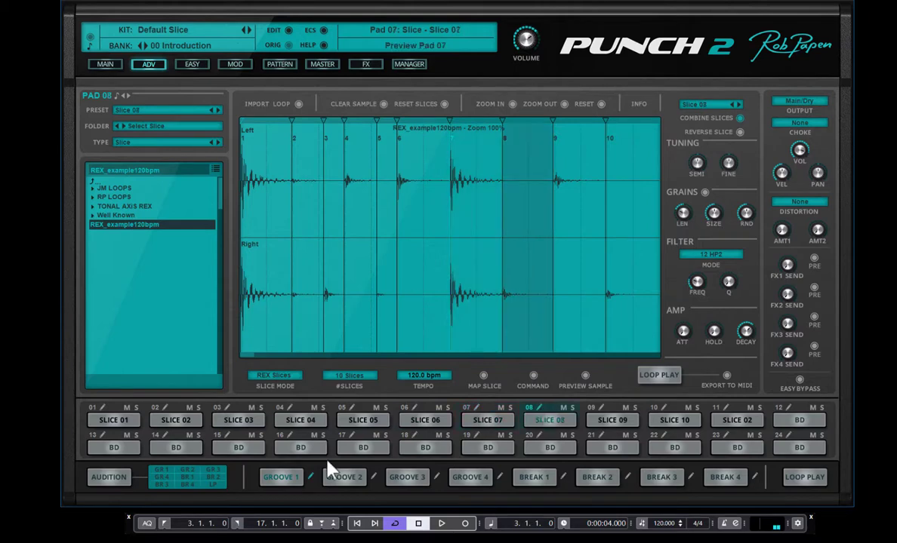
left_click(107, 416)
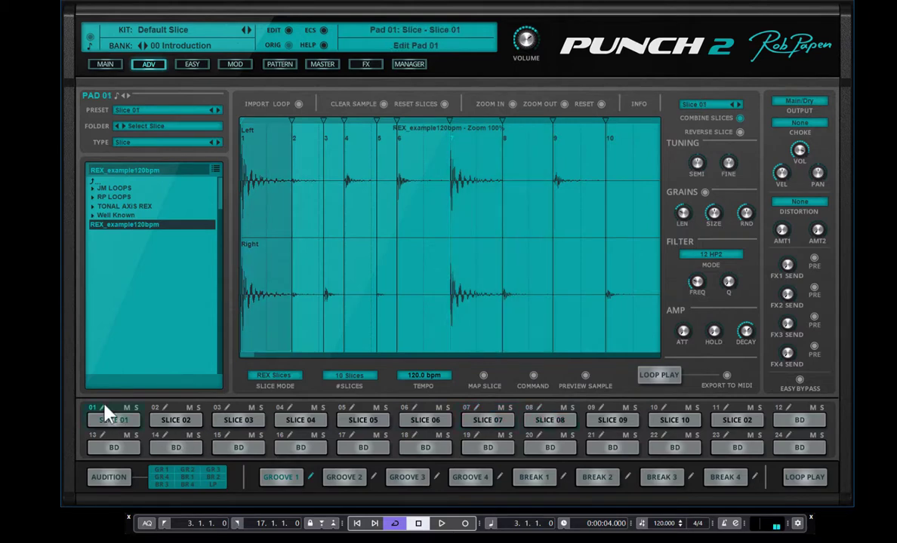
left_click(655, 374)
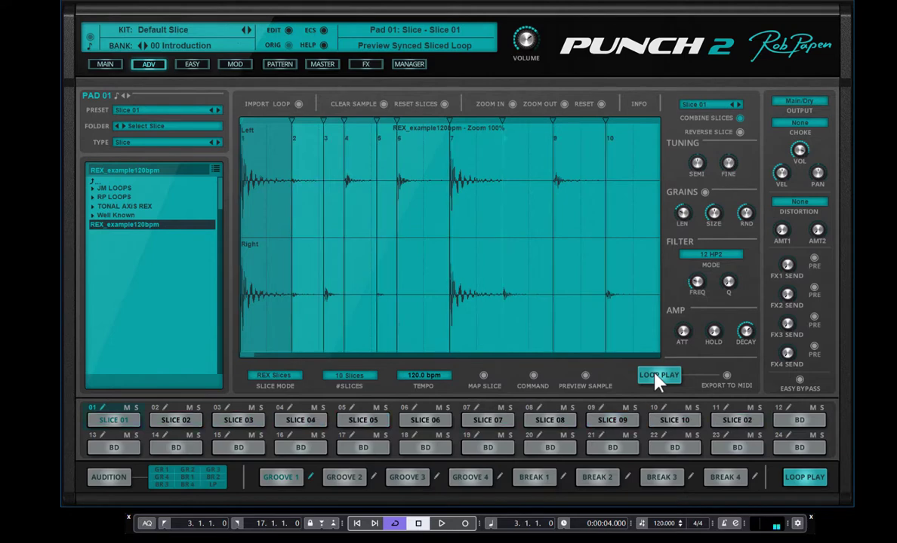
left_click(656, 376)
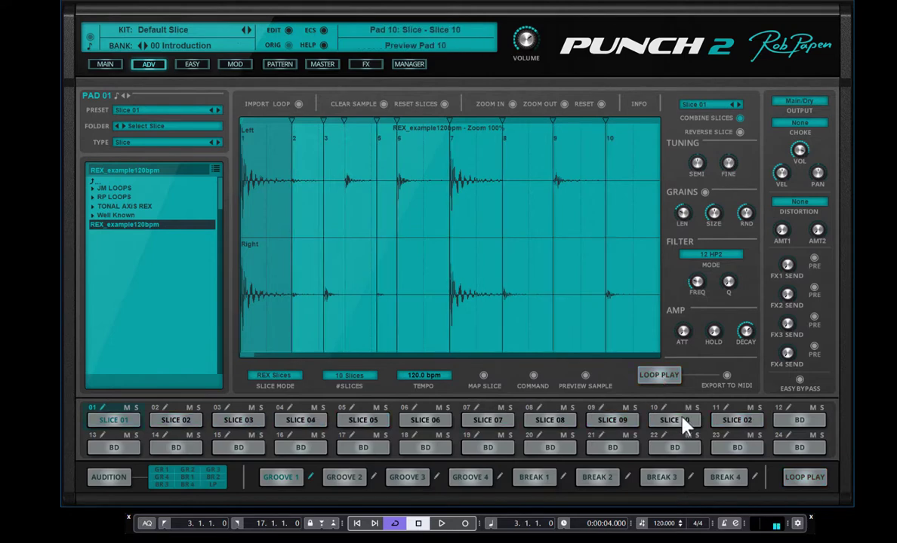
Change pad 11's type to SN snare, then start the synced loop from pad 01
left_click(729, 420)
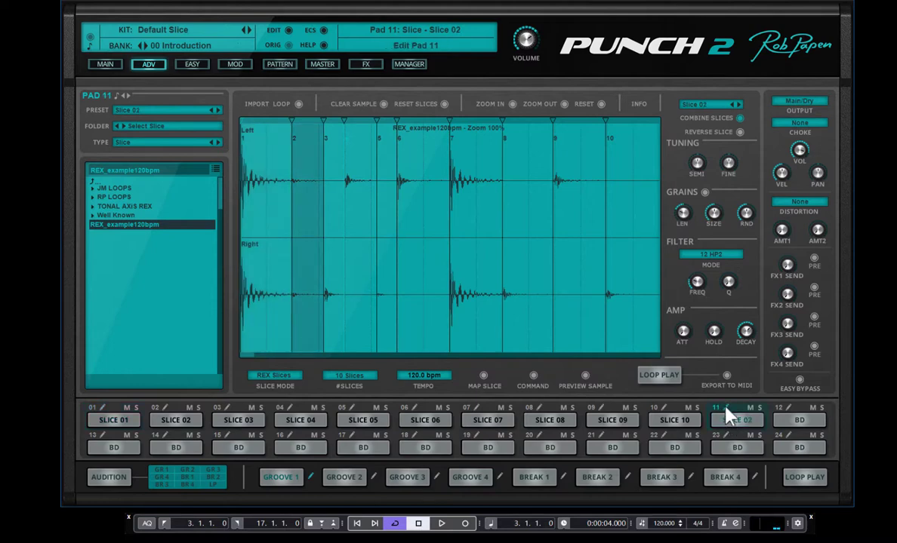
left_click(154, 142)
left_click(155, 154)
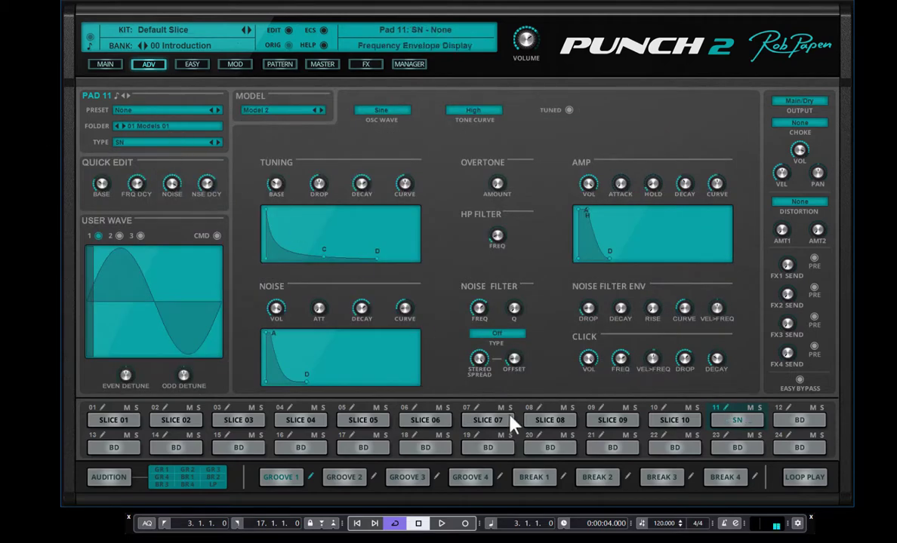
left_click(106, 416)
left_click(659, 377)
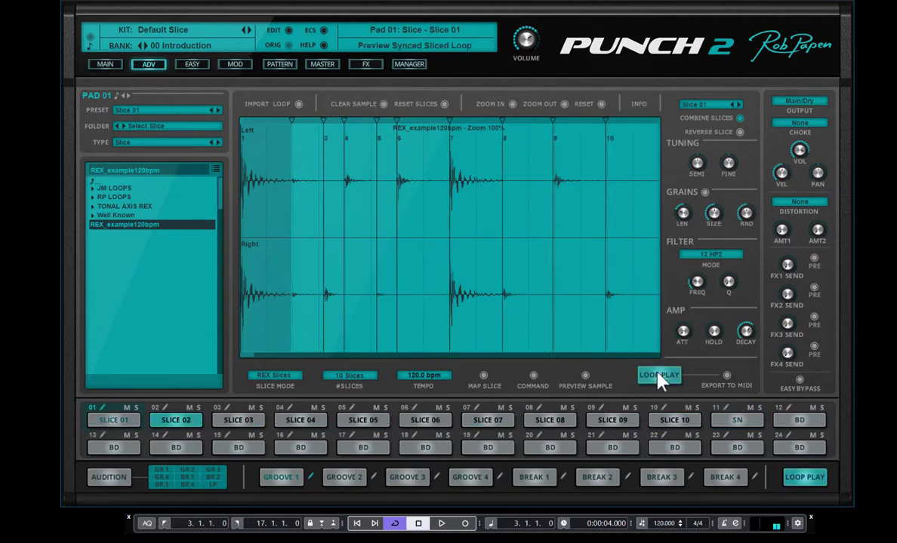
Turn off LOOP PLAY to stop the synced sliced loop
left_click(659, 378)
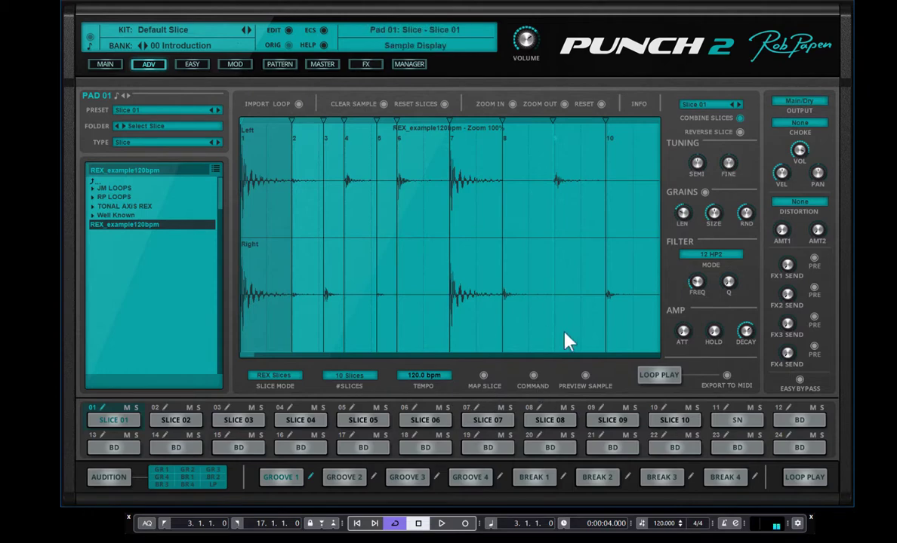
Put pad 05 on Slice 01, play the loop, then return pad 05 to Slice 05
left_click(341, 412)
left_click(358, 425)
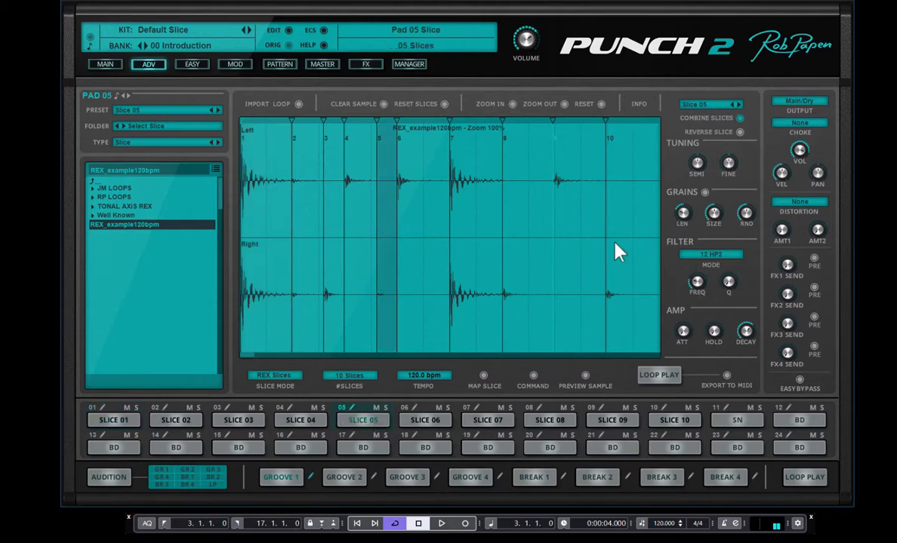
left_click(717, 106)
left_click(716, 107)
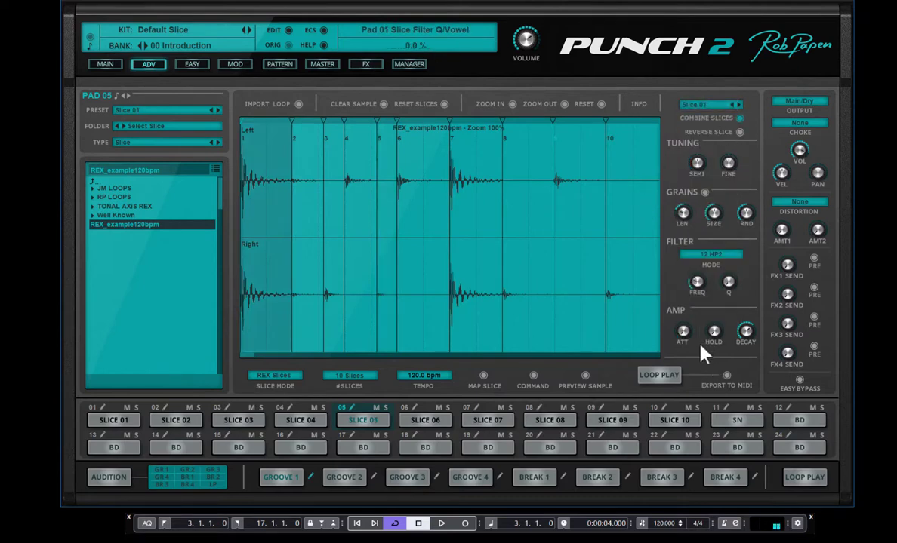
left_click(665, 380)
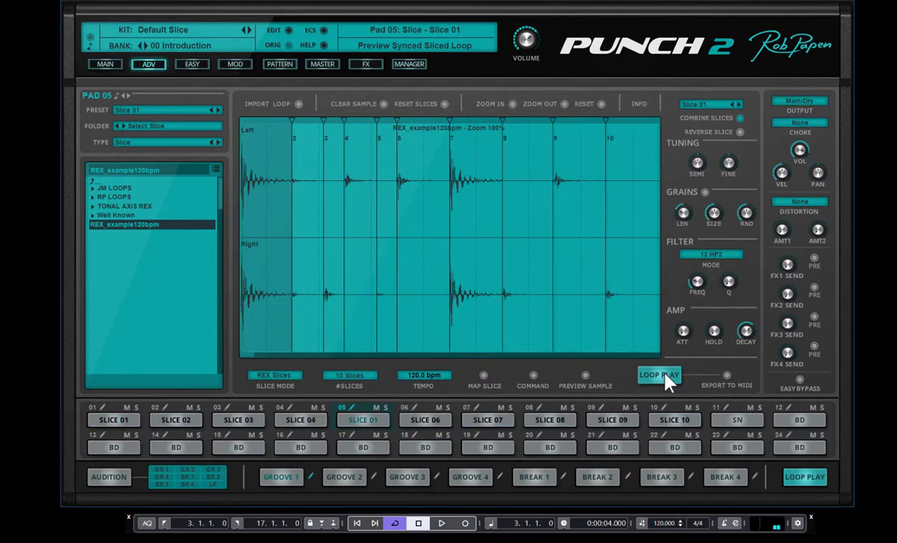
left_click(665, 379)
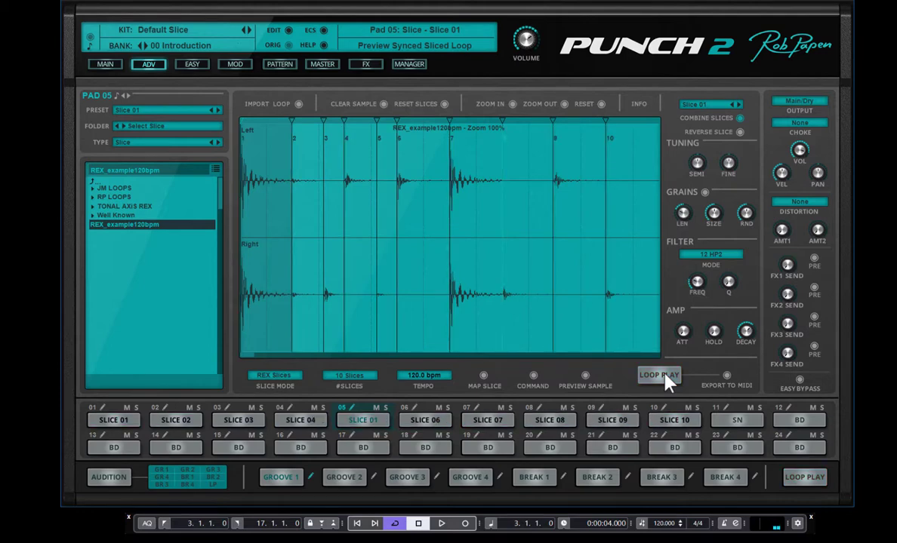
left_click(706, 105)
left_click(704, 146)
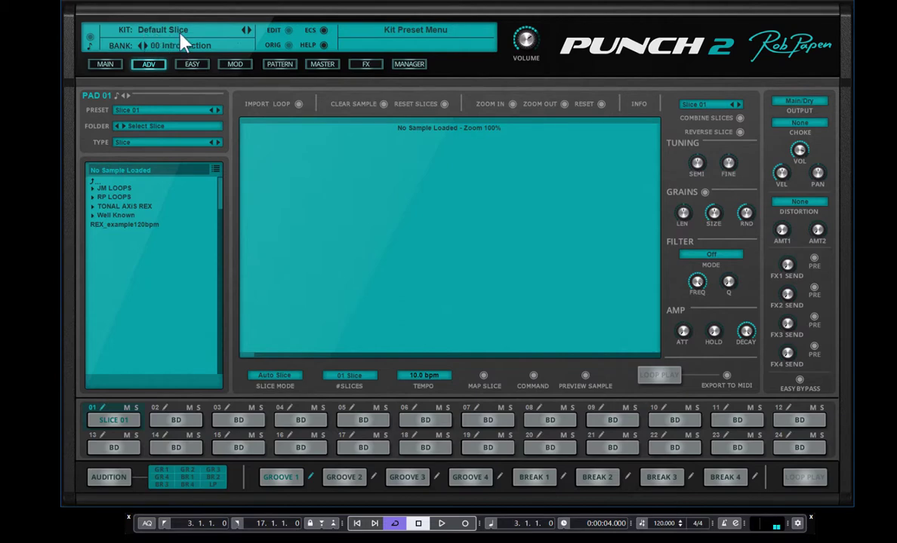
Load RP Bongo LP 01 120 from RP LOOPS > Percussion into the slicer
left_click(94, 198)
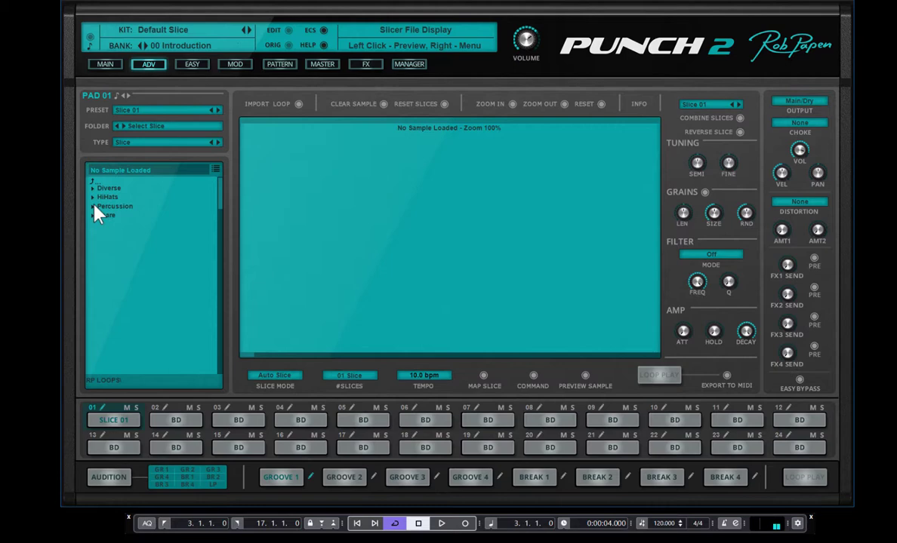
left_click(94, 207)
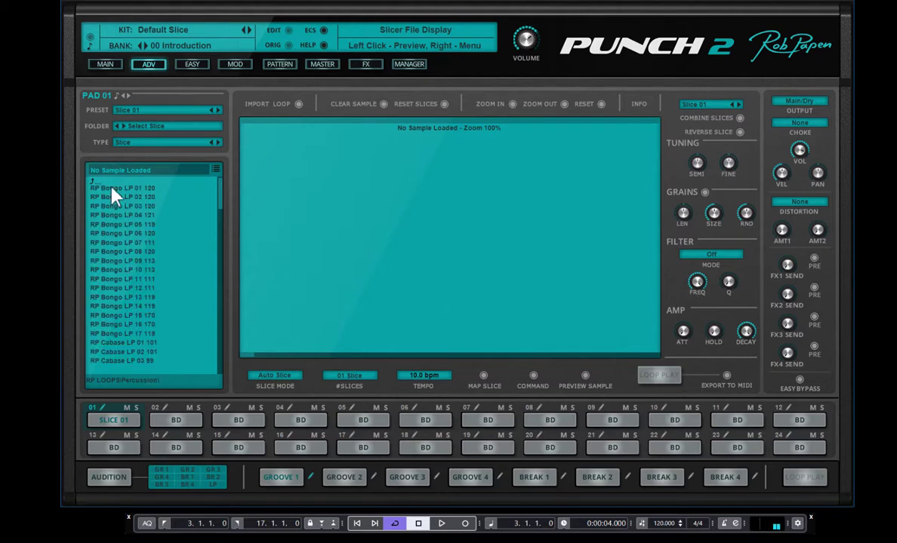
left_click(111, 190)
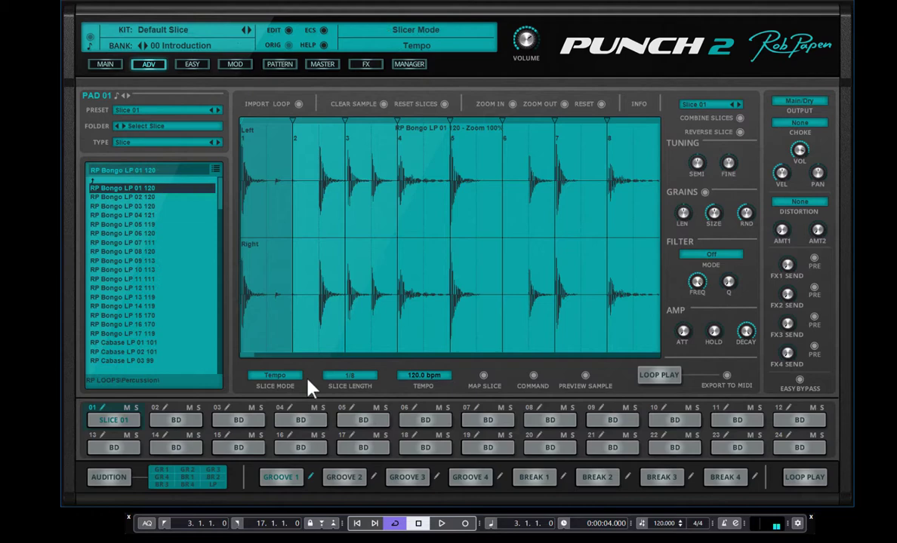
Set the slice length to 1/16, giving 16 slices
left_click(351, 381)
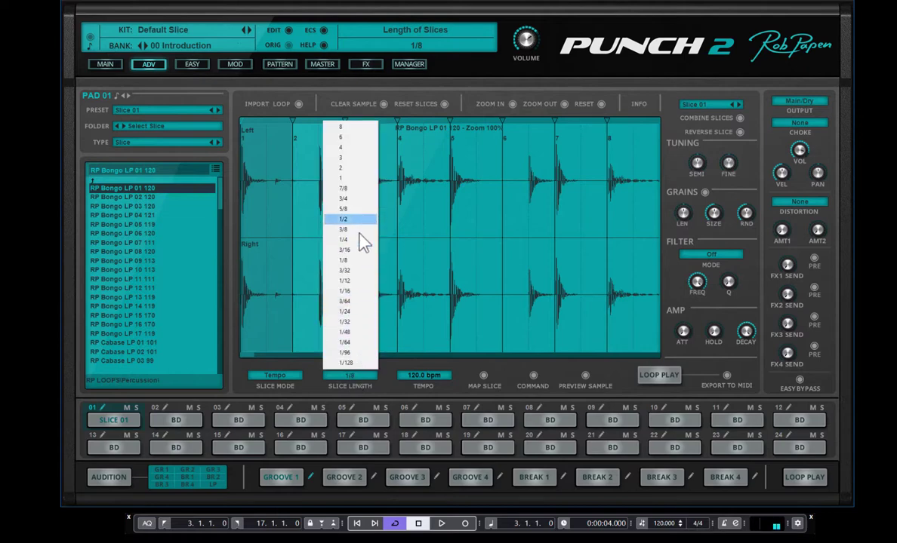
left_click(360, 295)
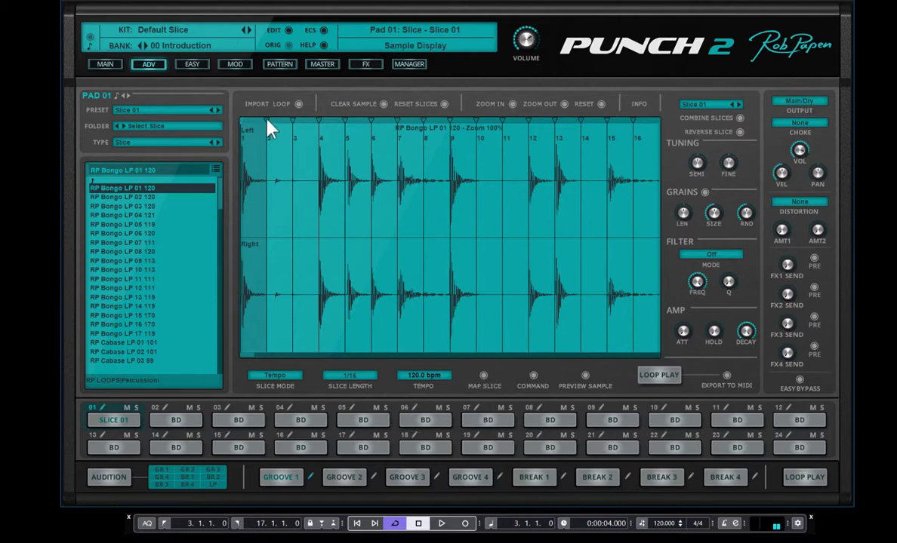
Adjust two slice boundaries and delete five unwanted markers, leaving 11 slices
left_click_drag(268, 123, 275, 129)
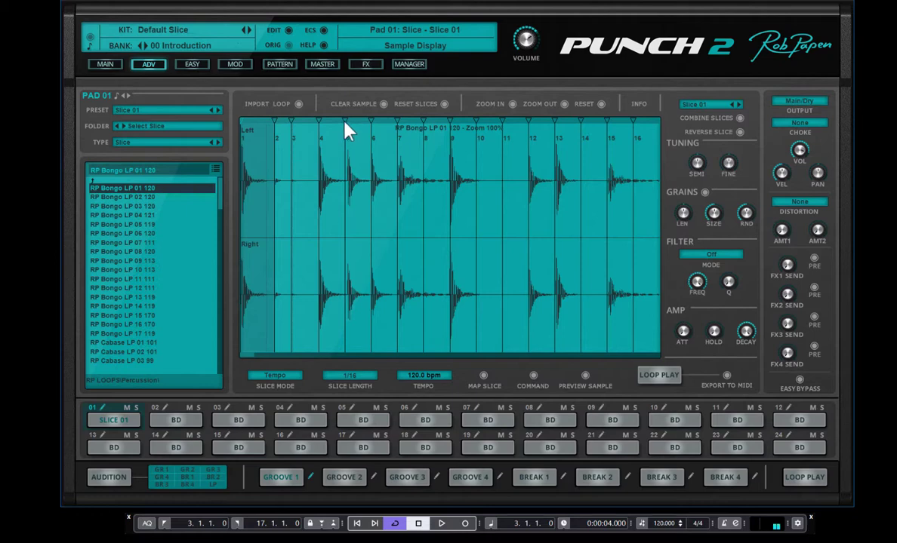
left_click_drag(346, 131, 348, 133)
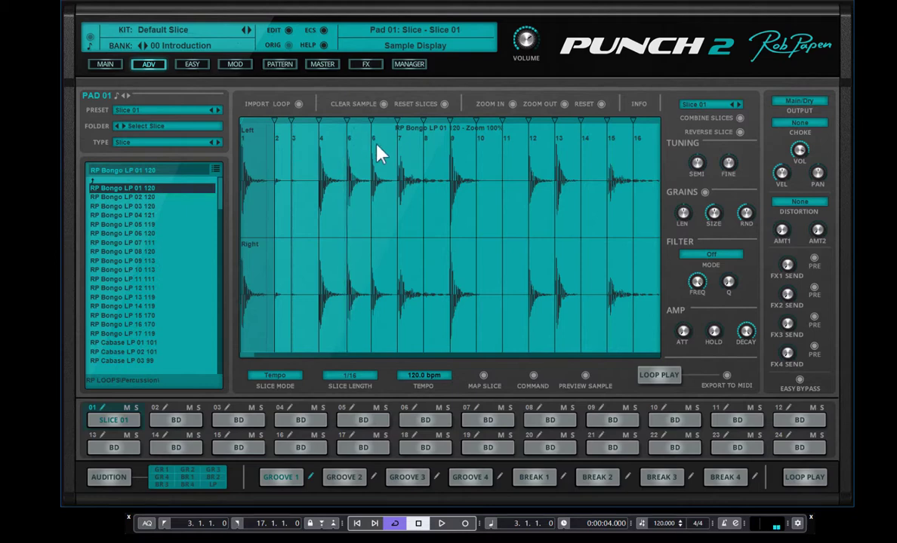
double_click(426, 134)
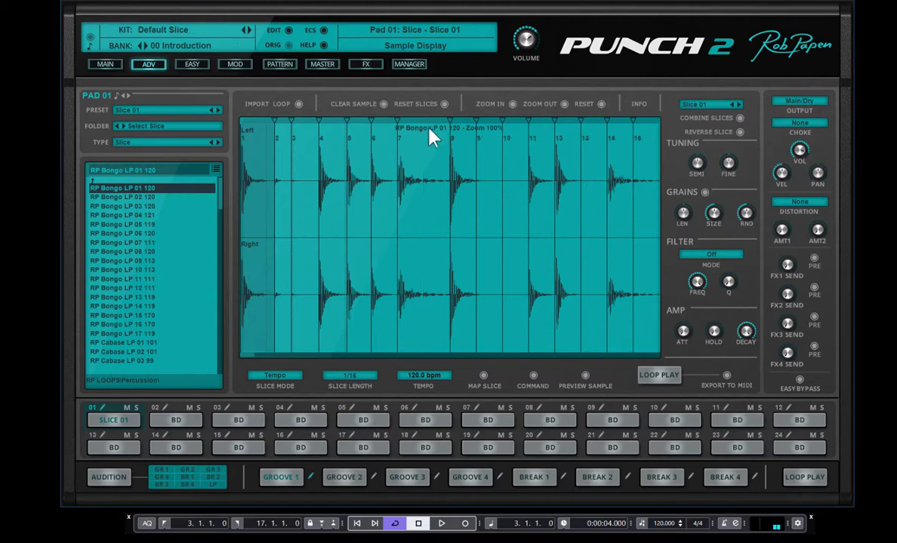
double_click(479, 130)
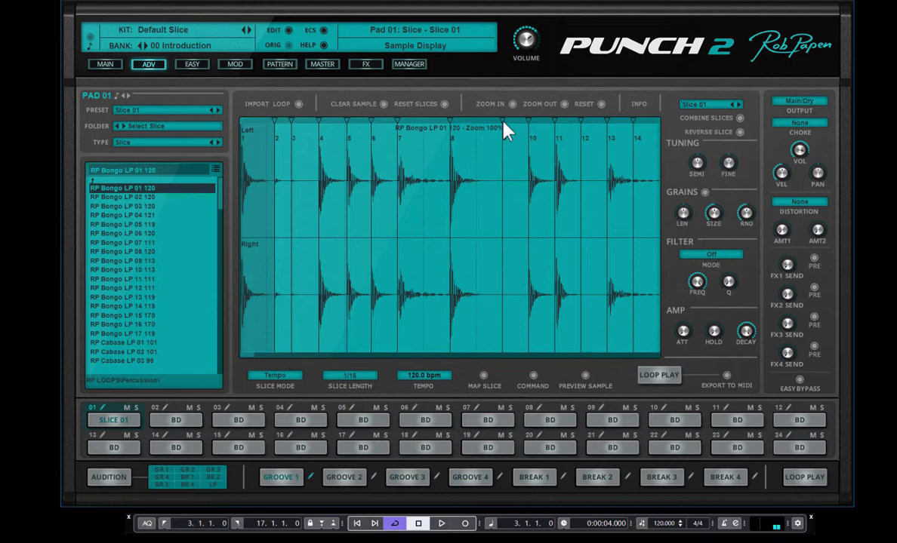
double_click(503, 129)
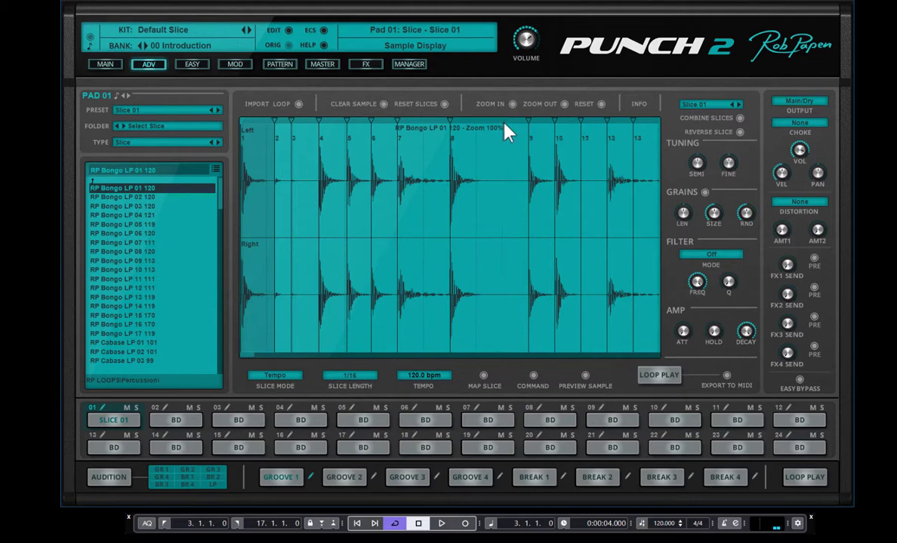
double_click(583, 122)
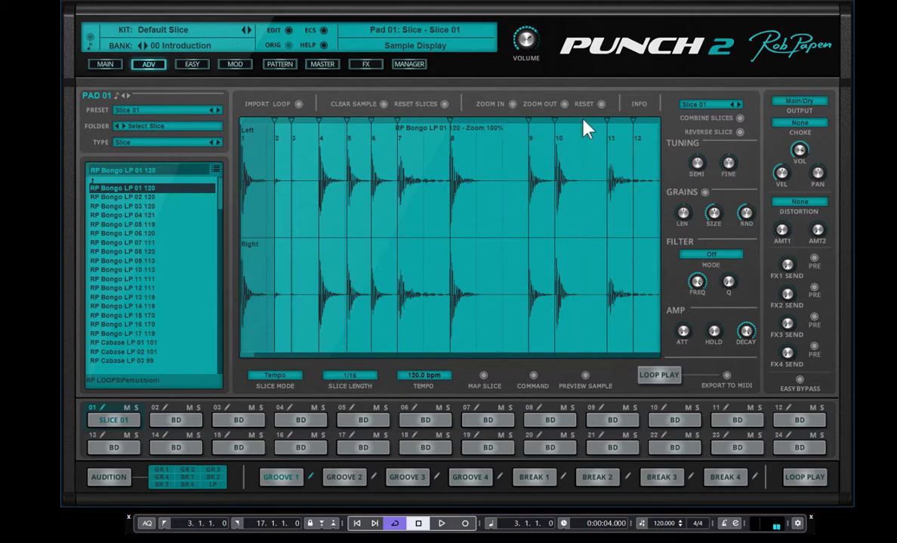
double_click(634, 127)
Map the 11 slices onto pads starting at pad 1
left_click(484, 380)
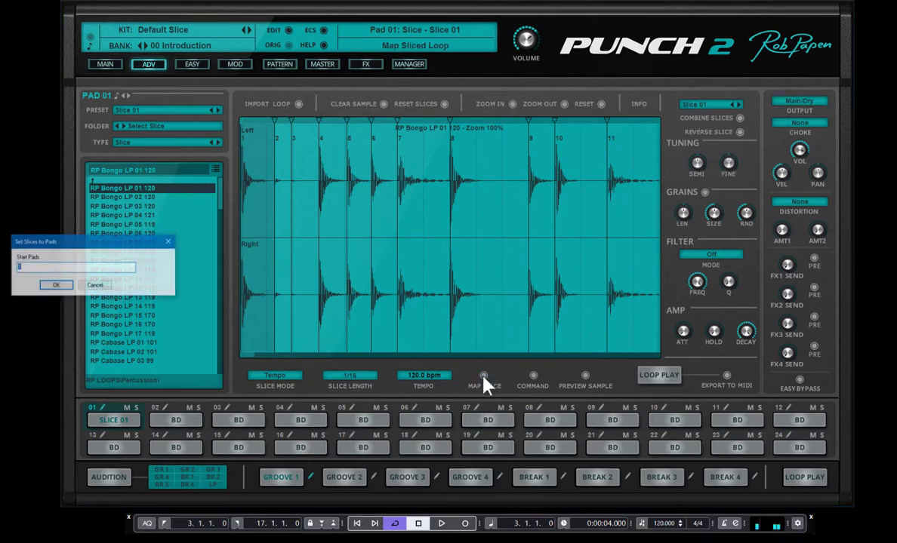
left_click_drag(119, 245, 489, 214)
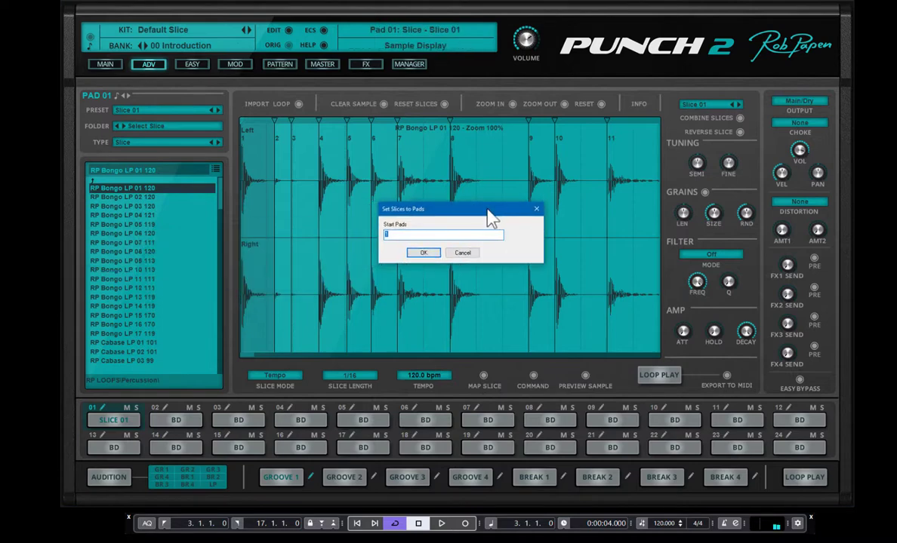
left_click(432, 256)
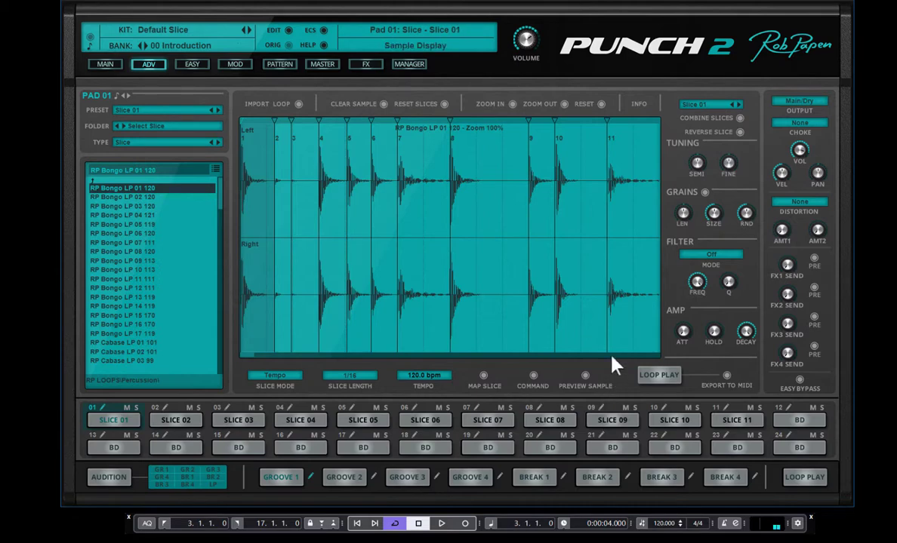
left_click(659, 378)
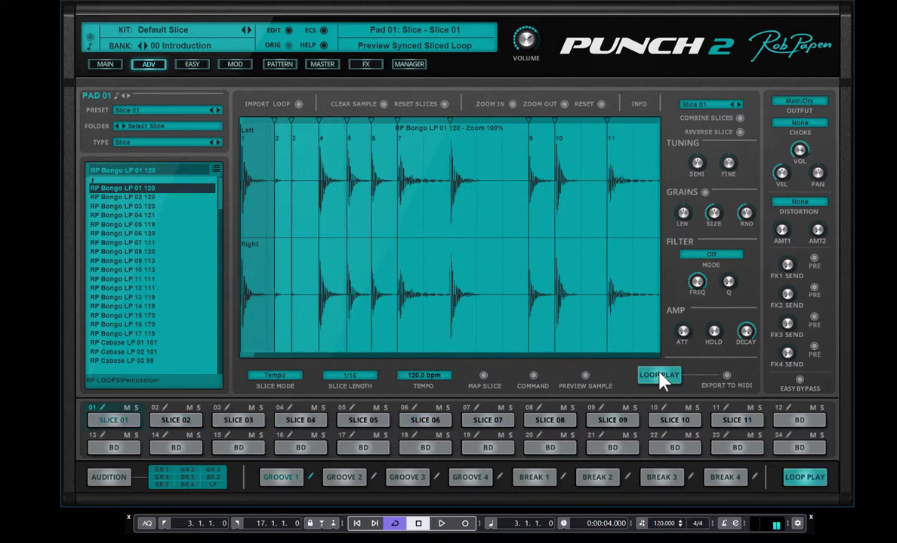
left_click(660, 379)
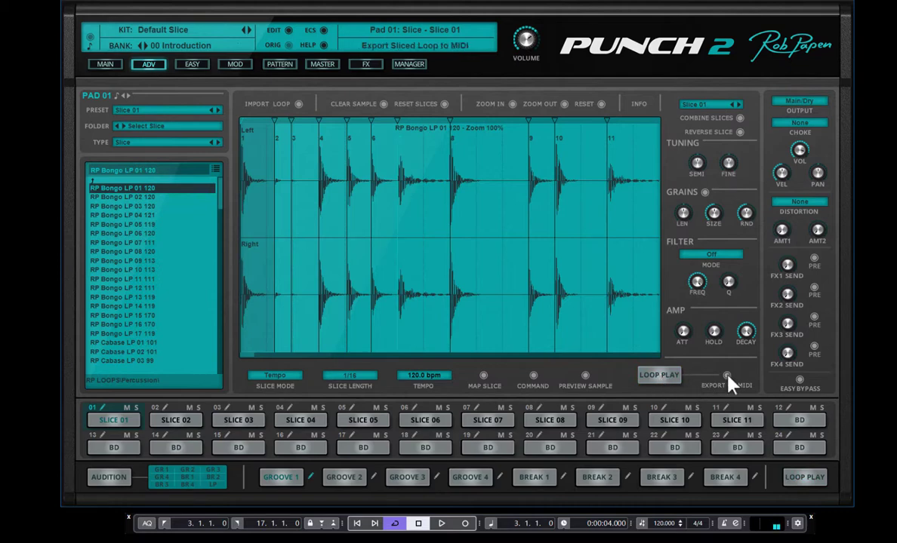
left_click(658, 379)
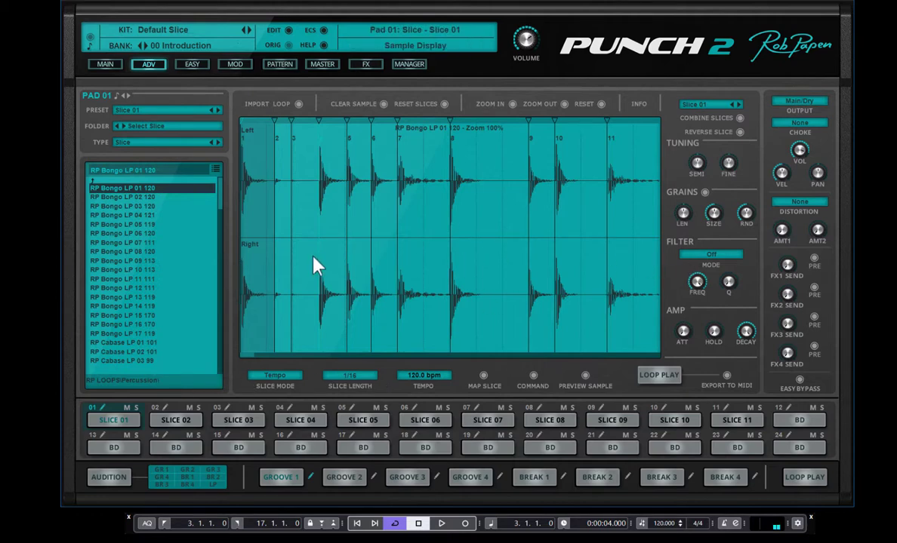
Set Slice Mode to Even, dividing the loop into 17 equal slices
left_click(283, 381)
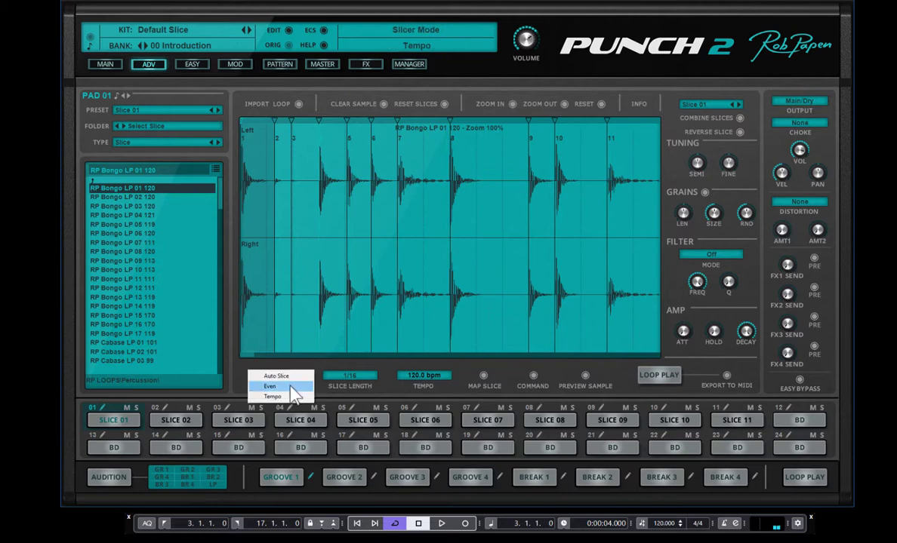
left_click(292, 388)
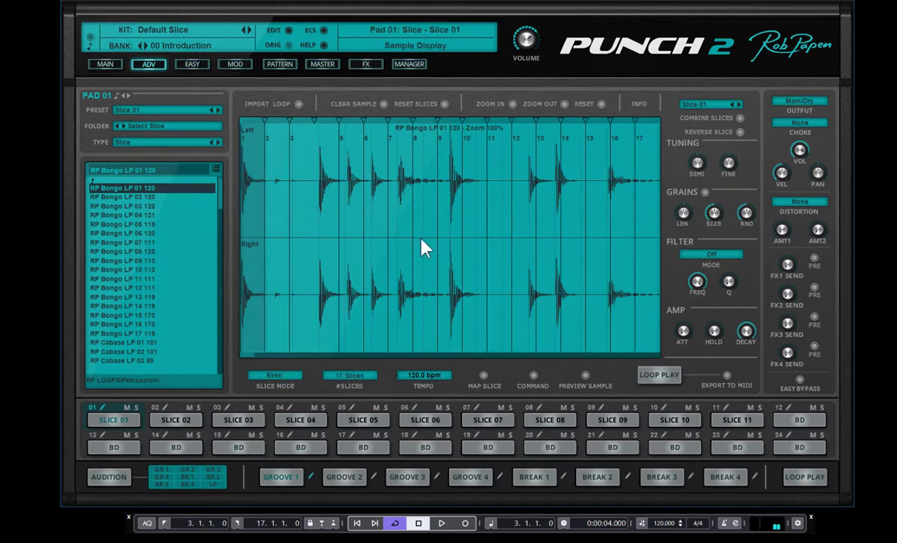
Set Slice Mode to Auto Slice
left_click(278, 376)
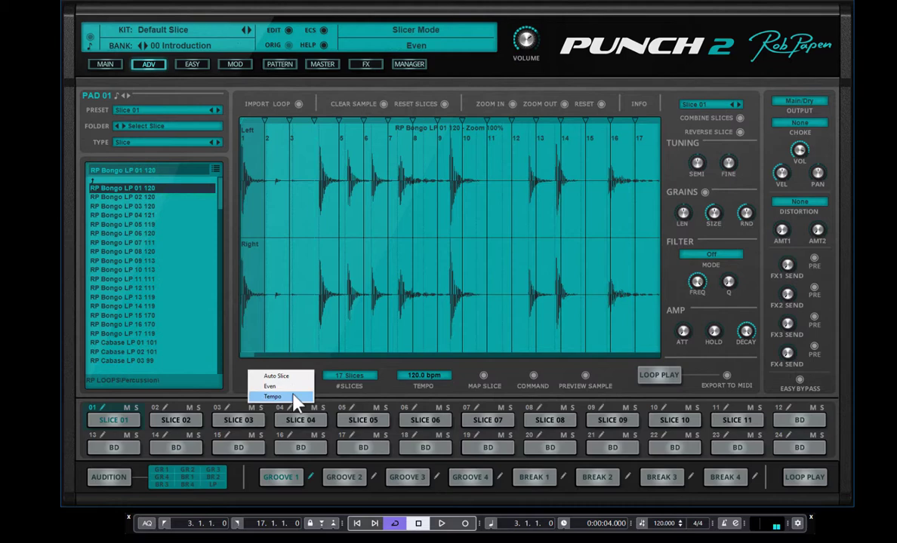
left_click(296, 377)
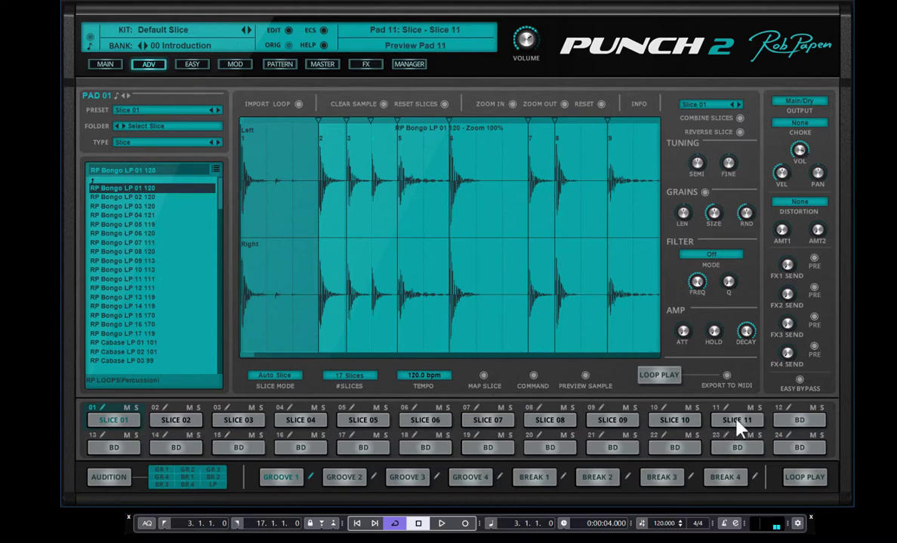
Remap the auto slices from pad 1 onto pads 01–09, then play and stop the loop
left_click(486, 381)
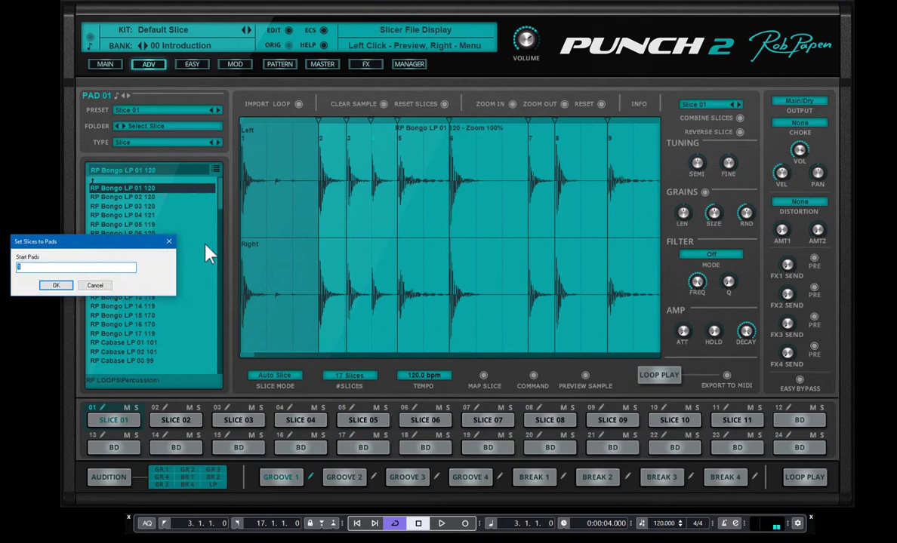
left_click(518, 284)
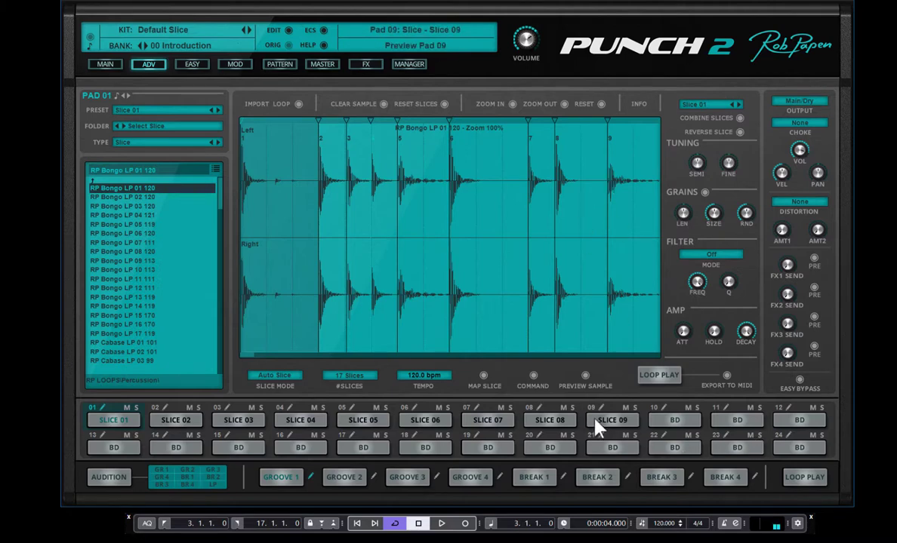
left_click(651, 376)
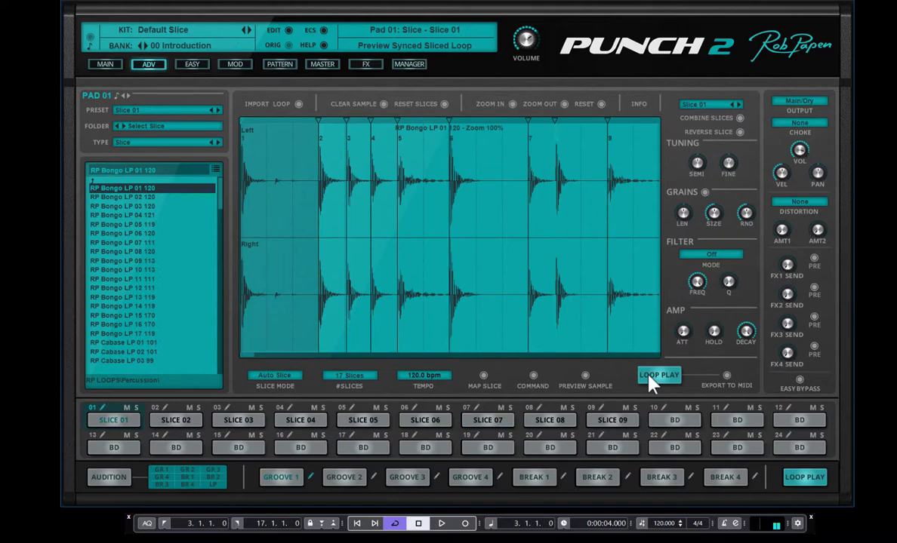
left_click(651, 376)
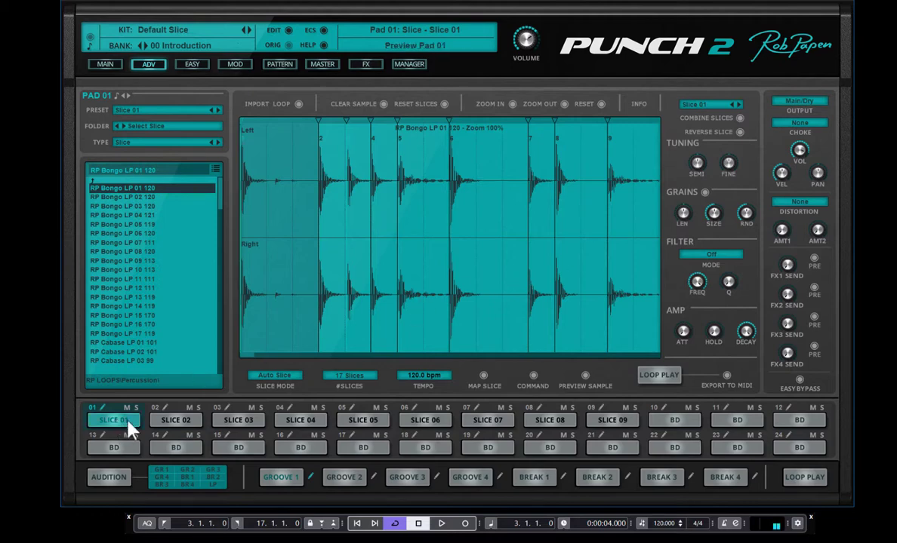
Audition slice pads 02, 03, 04, 05 and 06 in turn, leaving Slice 06 selected
left_click(169, 419)
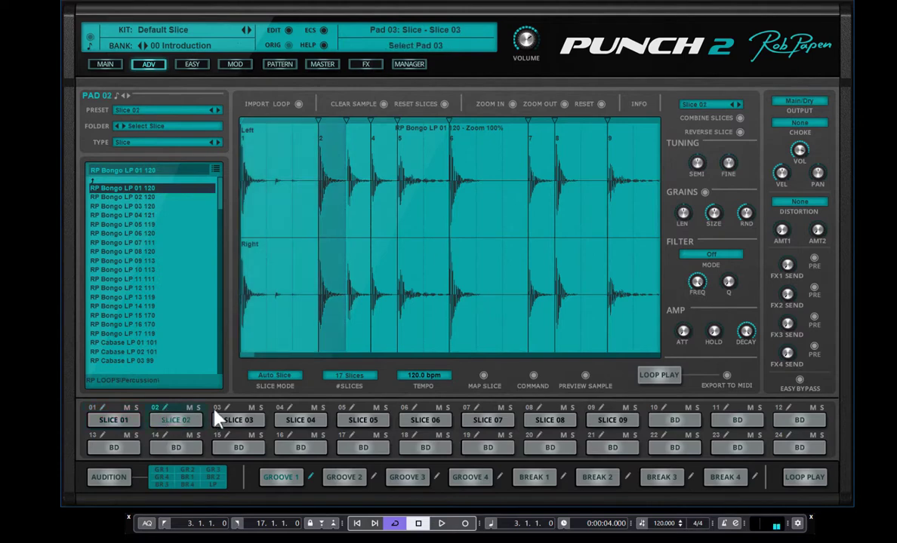
left_click(233, 420)
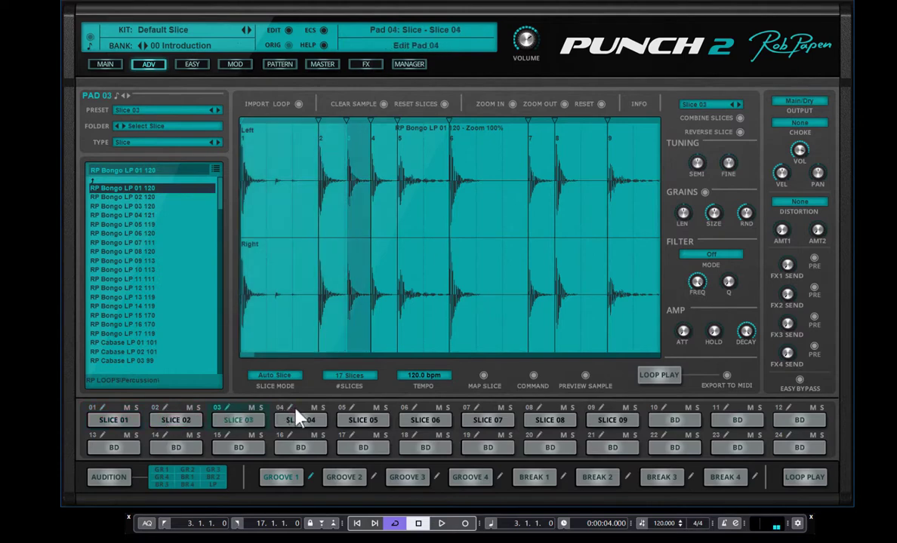
left_click(298, 419)
left_click(356, 420)
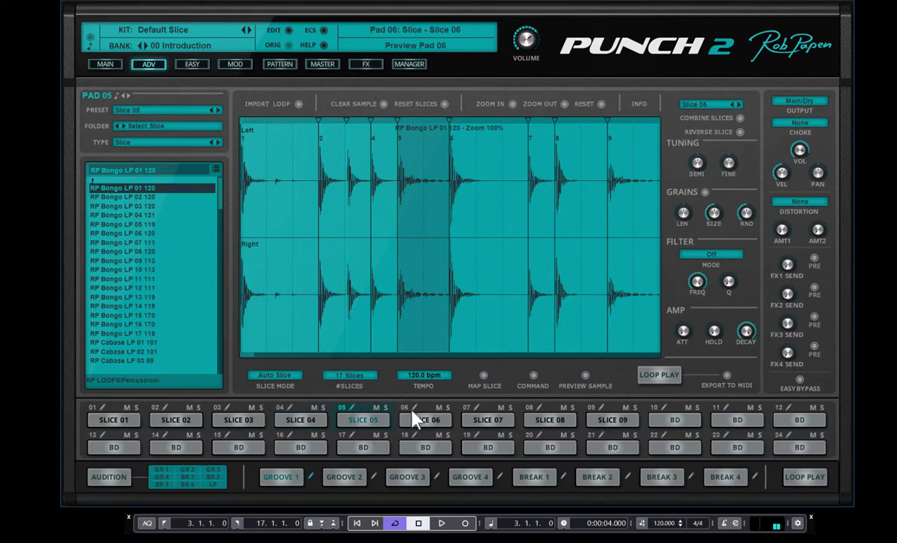
left_click(412, 419)
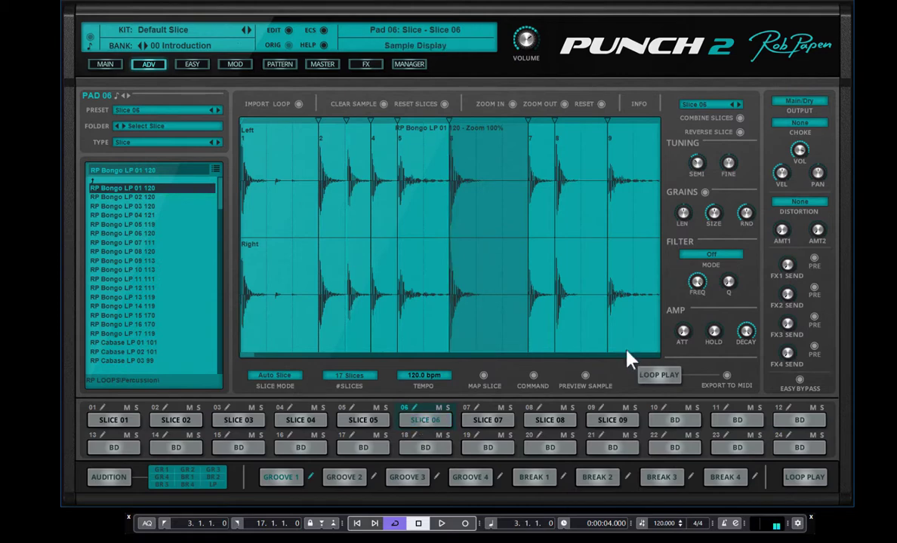
Shorten Slice 06's amp decay to about 50.9 ms while looping, and send it to FX 1 at -9.4 dB
left_click(645, 373)
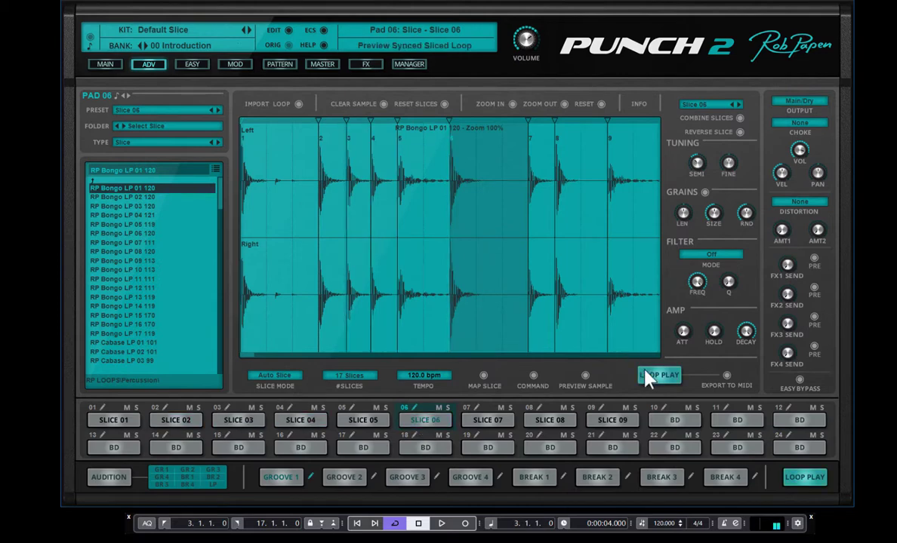
left_click(647, 375)
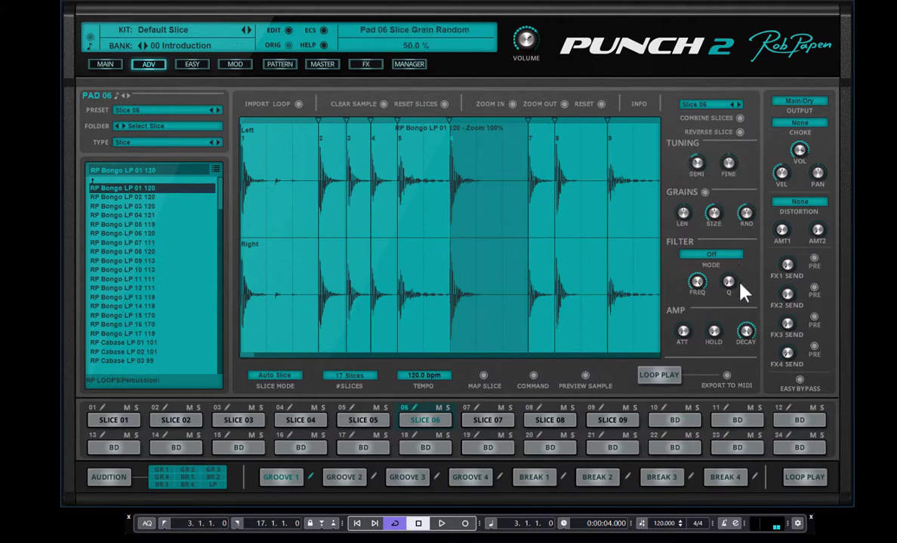
left_click_drag(746, 337, 754, 371)
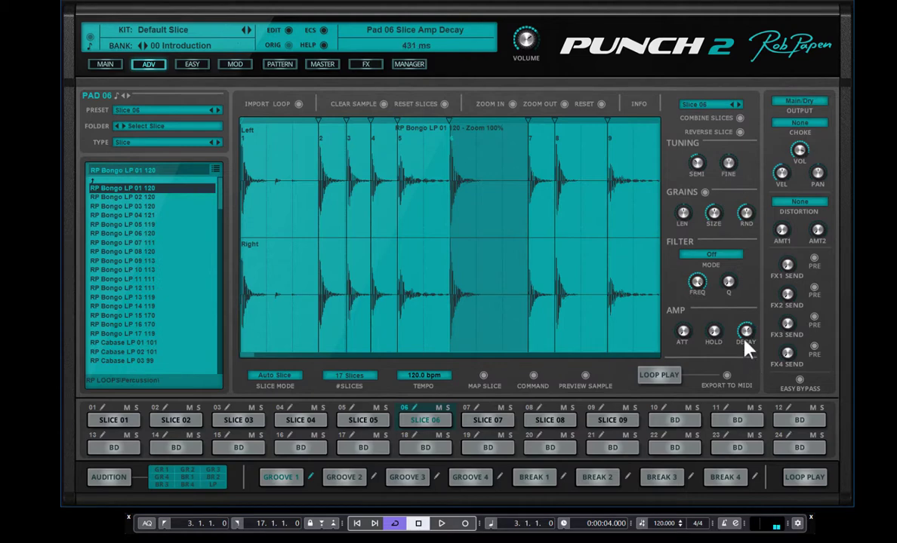
left_click(665, 379)
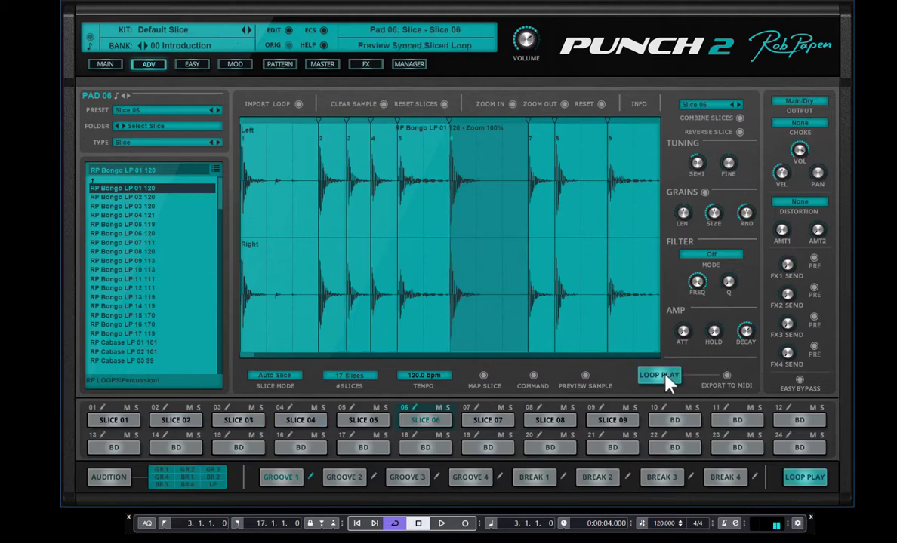
left_click(660, 375)
mouse_move(746, 337)
left_mouse_down()
mouse_move(746, 360)
mouse_move(750, 330)
mouse_move(757, 344)
mouse_move(748, 324)
left_mouse_up()
key("space")
key("space")
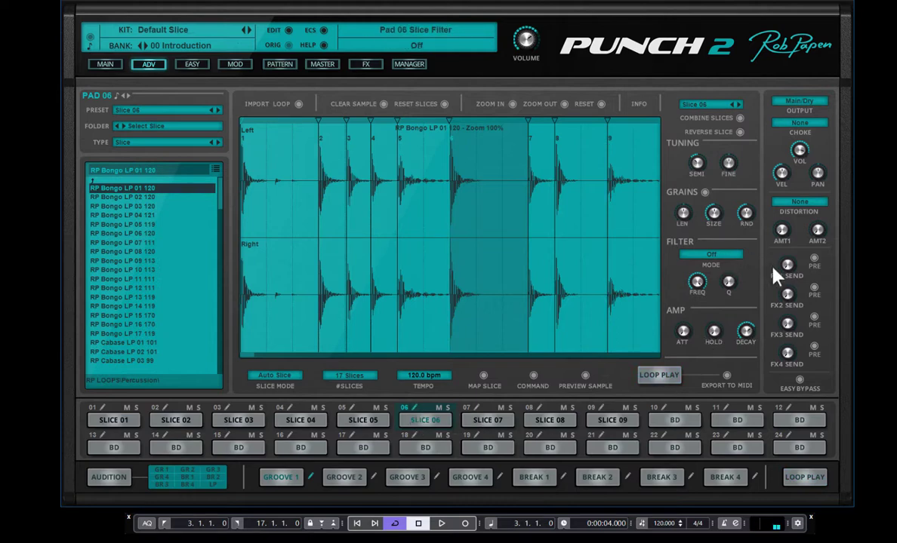
left_click_drag(787, 268, 735, 242)
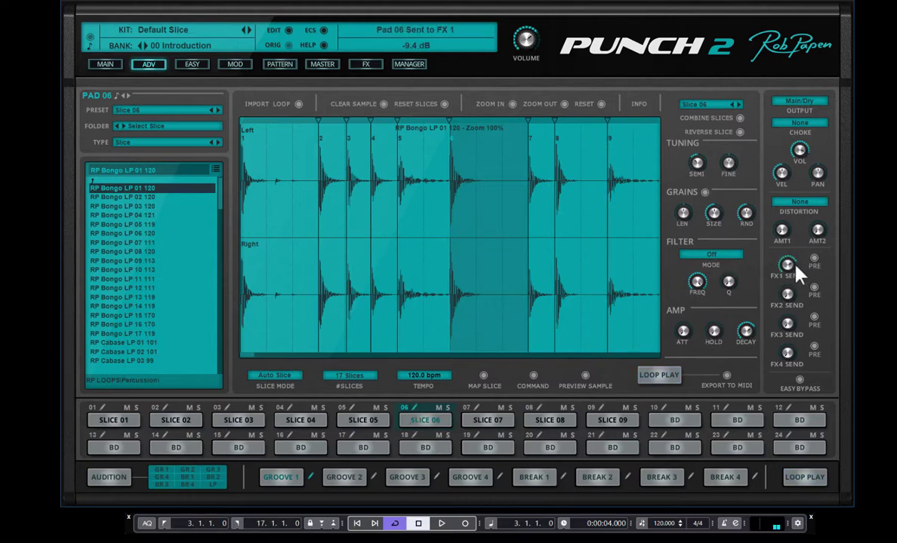
Set the FX1 effect type to Reverb, then return to Pad 06's slice editor
left_click(368, 65)
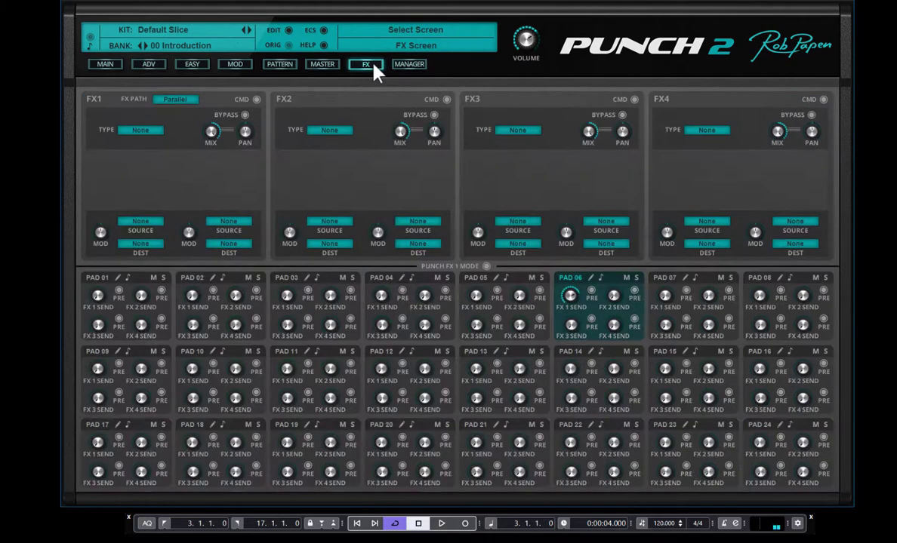
left_click(141, 130)
left_click(150, 183)
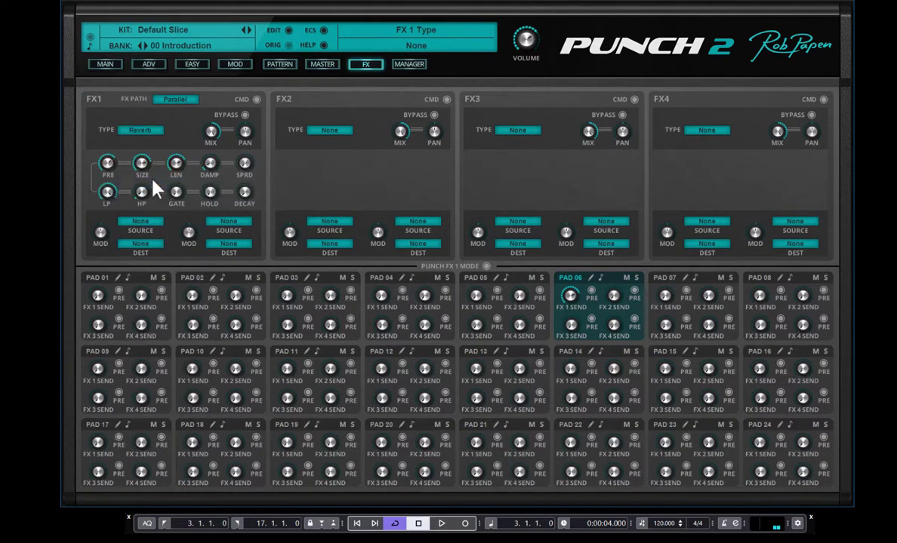
left_click(139, 66)
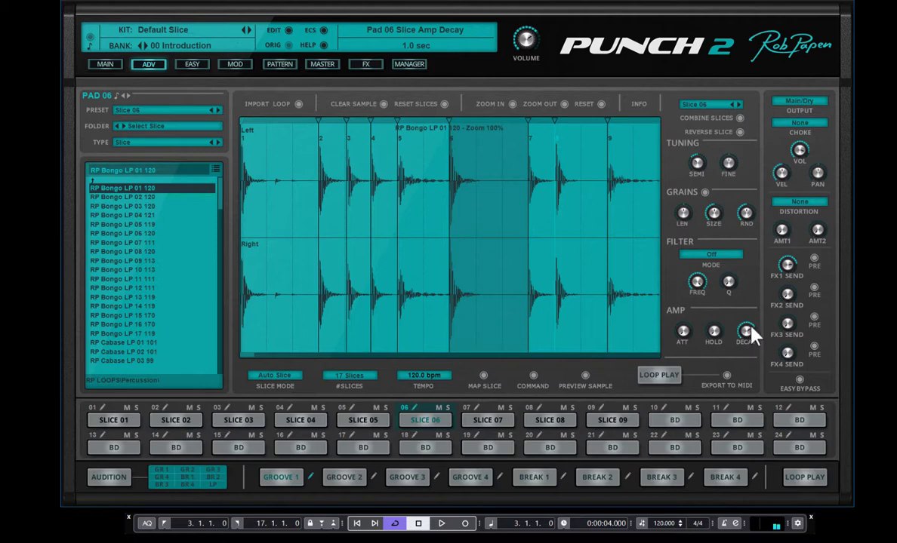
Reverse Slice 06, move its start marker slightly later in the bongo loop, and stop playback
left_click(740, 119)
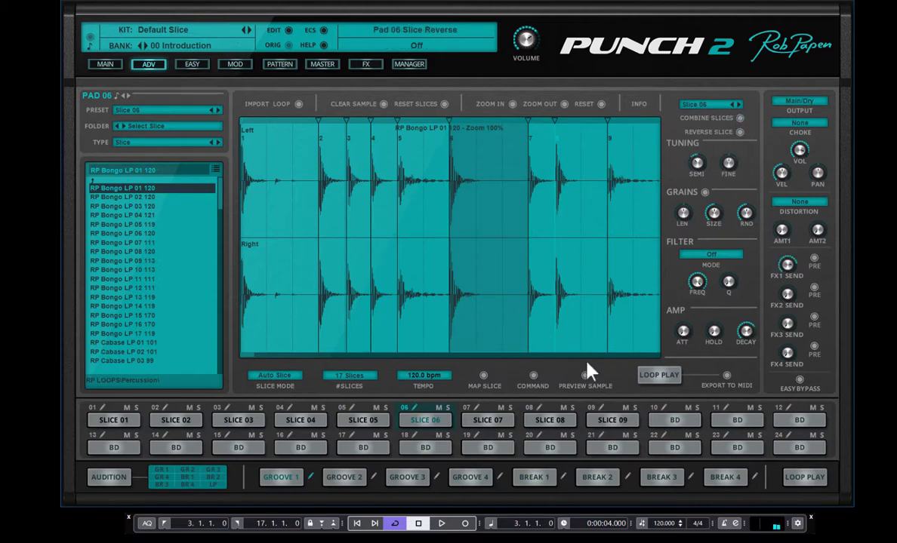
left_click(740, 133)
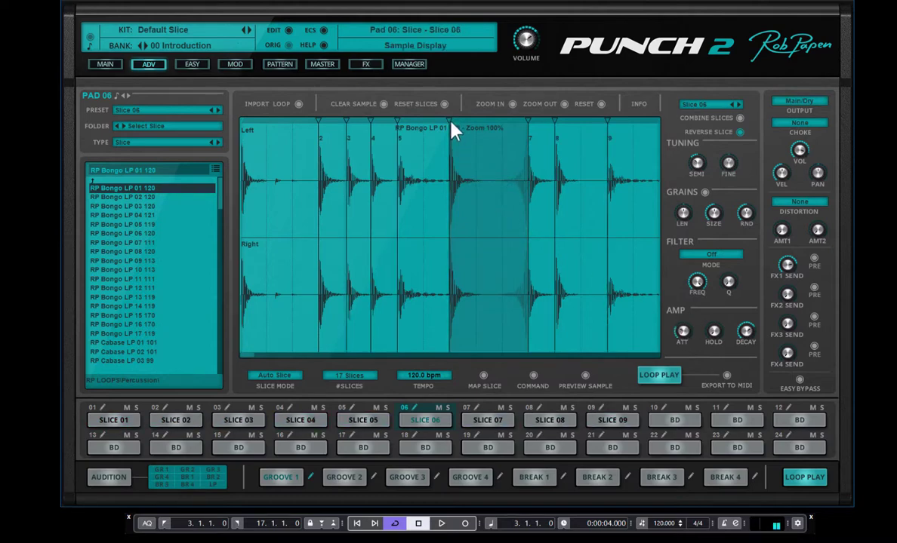
mouse_move(452, 128)
left_mouse_down()
mouse_move(463, 133)
mouse_move(426, 125)
left_mouse_up()
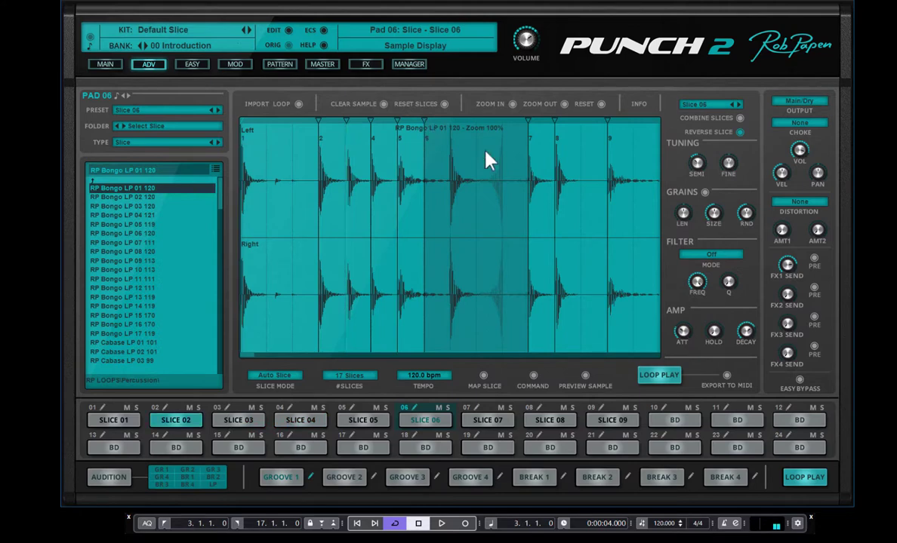
mouse_move(698, 166)
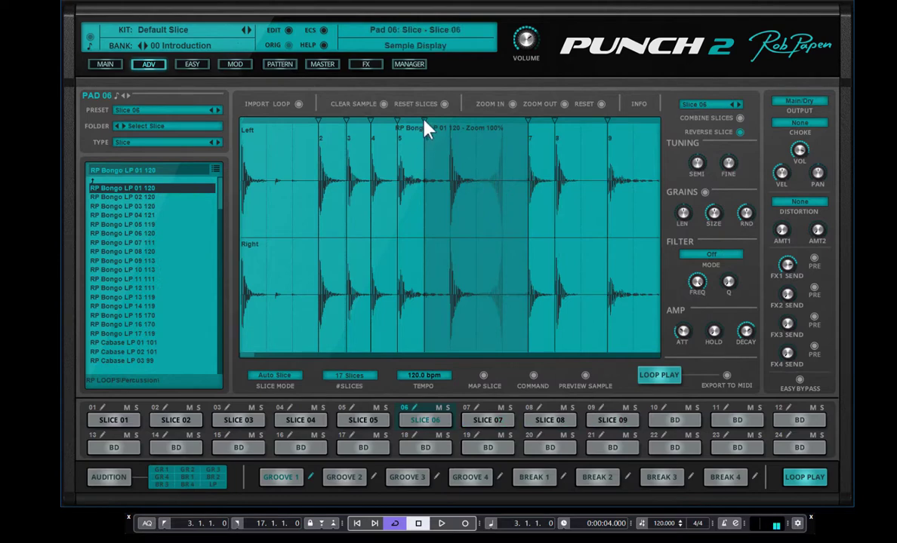
mouse_move(429, 126)
left_mouse_down()
mouse_move(450, 138)
mouse_move(427, 131)
left_mouse_up()
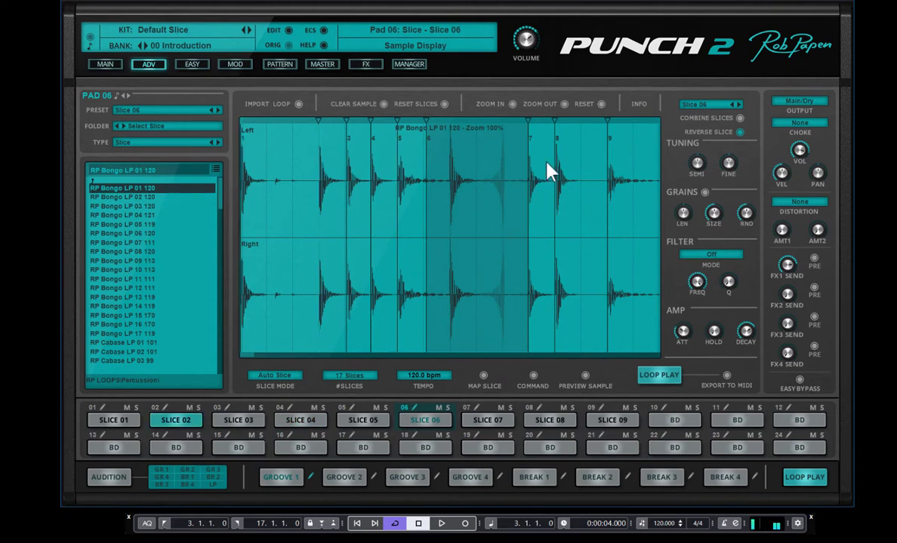
key("space")
Set the slicer grid to 32 divisions via the waveform's Slicer Menu
left_click(534, 375)
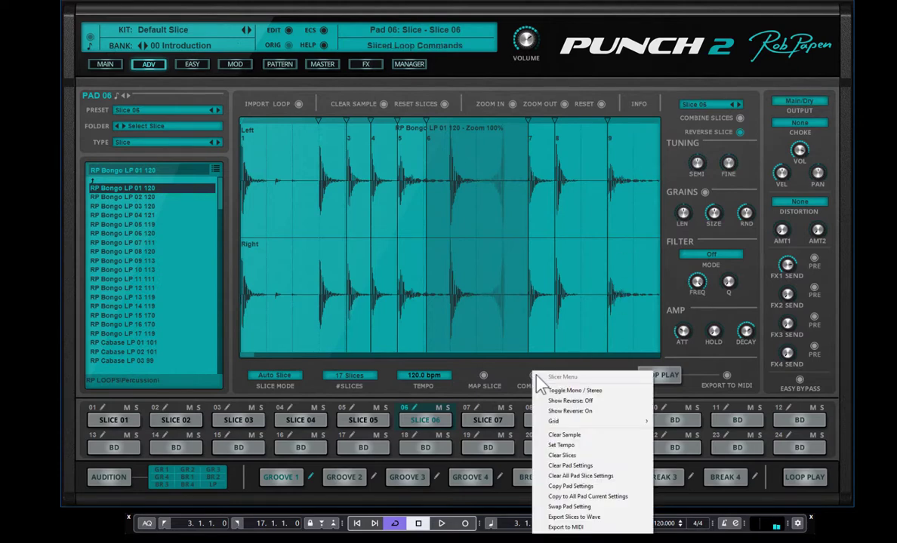
right_click(576, 163)
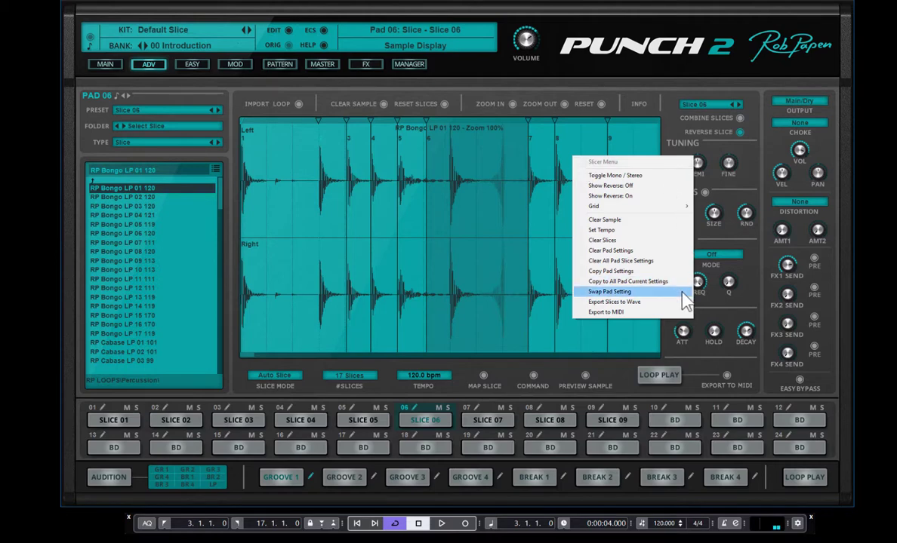
mouse_move(658, 210)
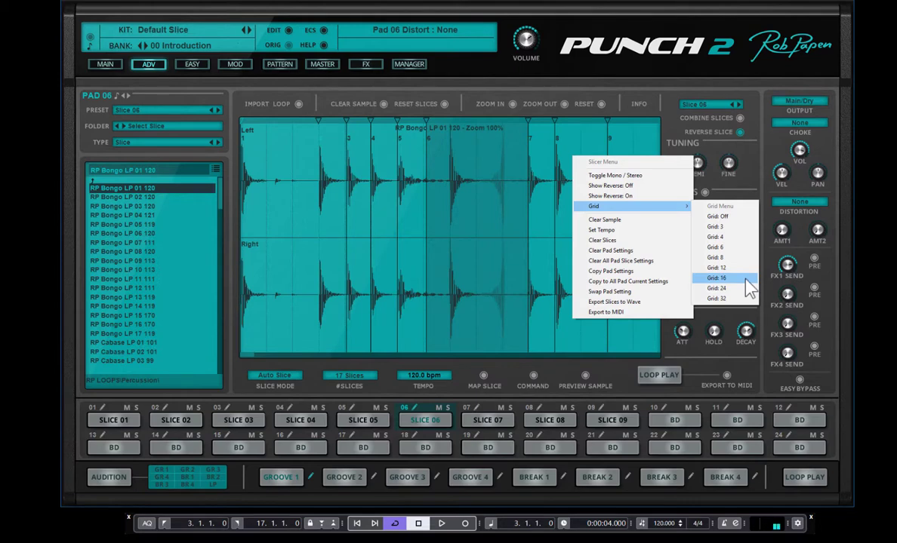
right_click(594, 126)
left_click(743, 267)
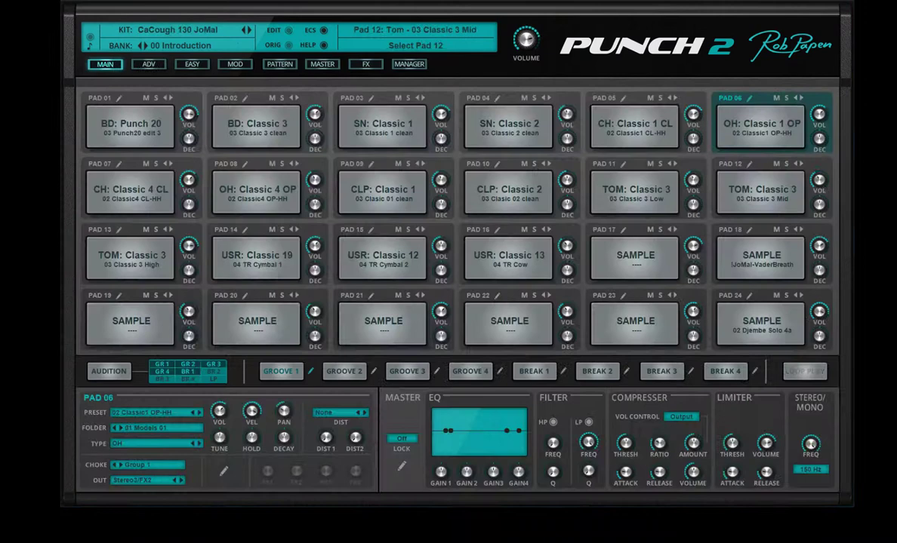
With the CaCough 130 kit loaded, audition the cymbal on pad 15
key("F2")
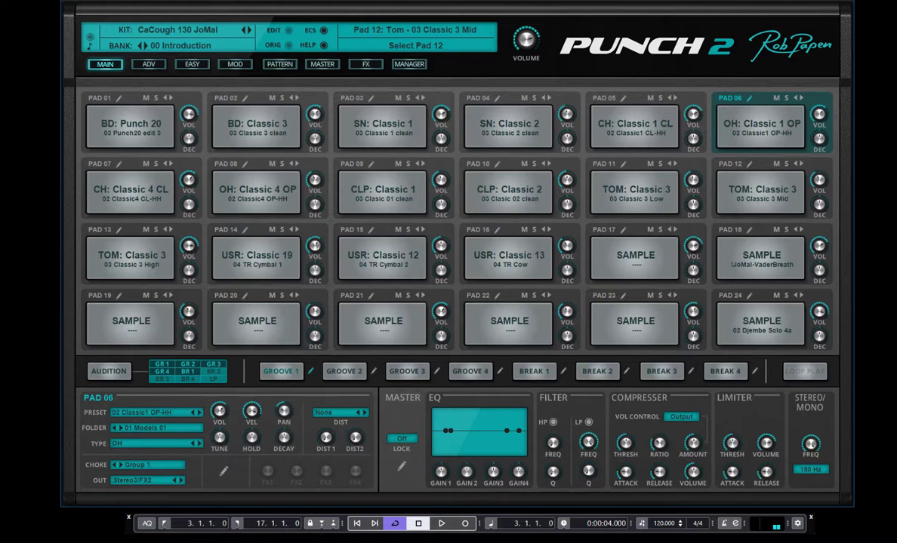
left_click(428, 264)
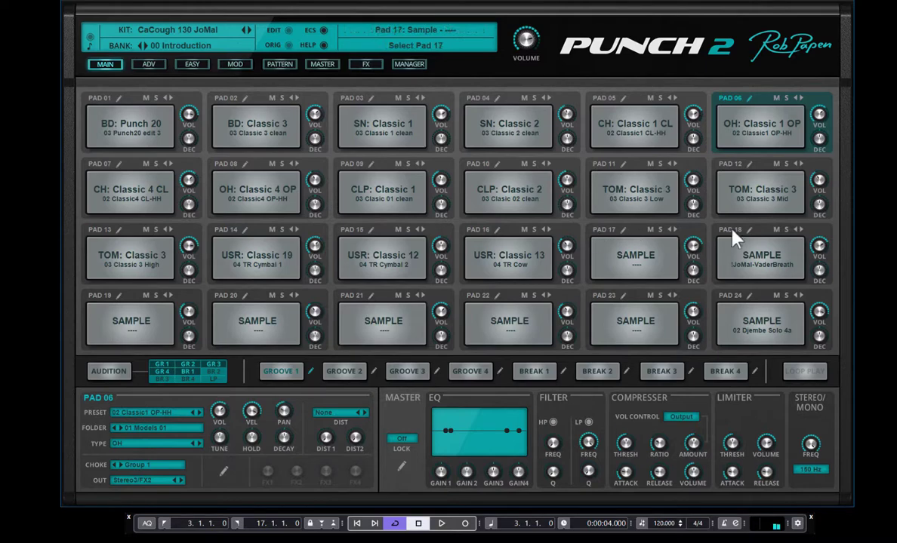
Open pad 17 for editing and change its type to Slice
left_click(626, 240)
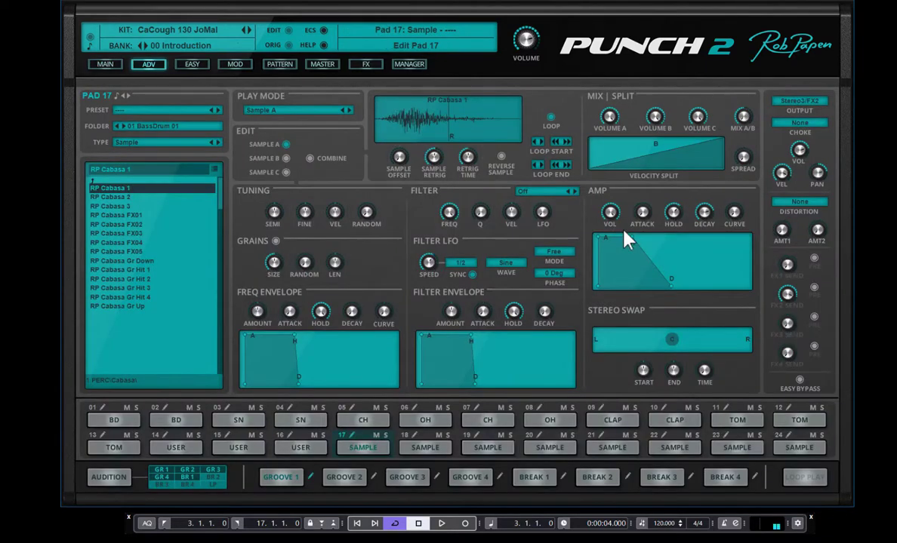
left_click(122, 143)
left_click(134, 225)
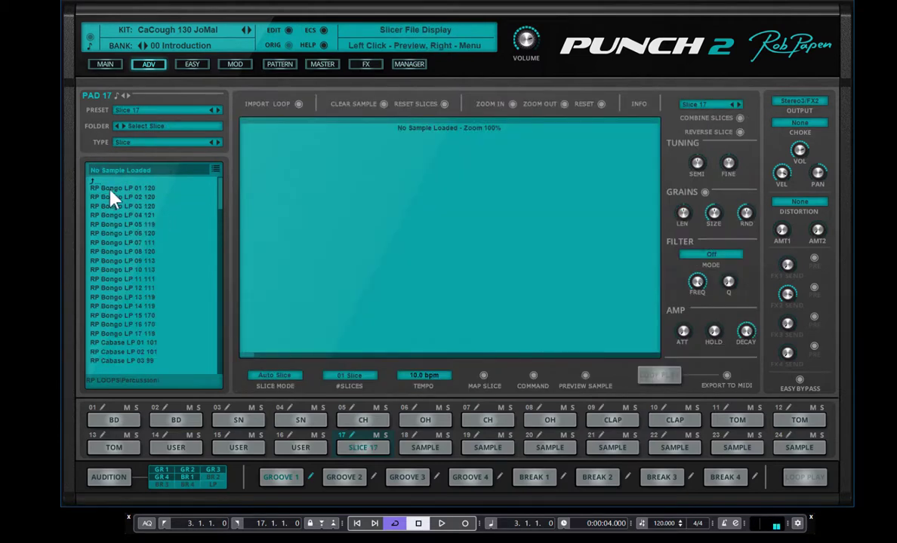
Browse up to the RP LOOPS Percussion folder and scroll through its loops
left_click(98, 182)
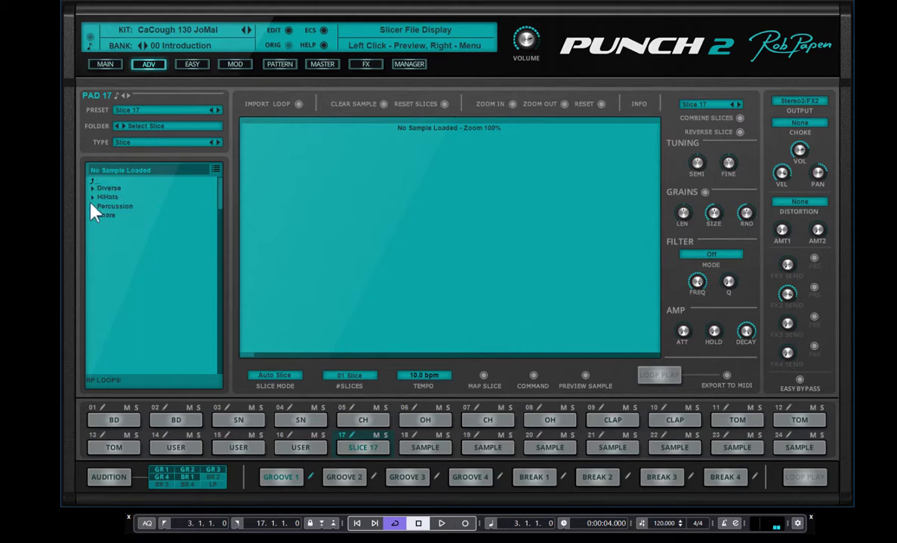
left_click(92, 207)
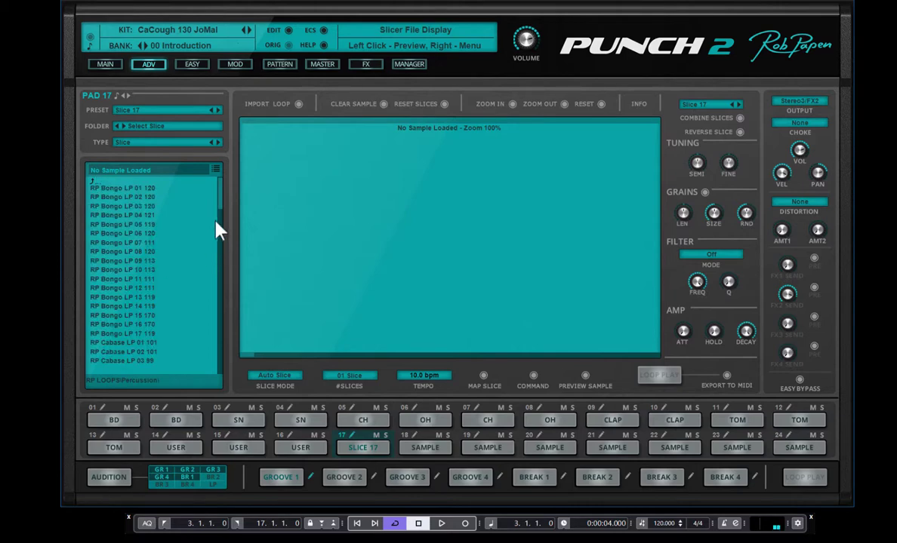
left_click_drag(222, 200, 237, 302)
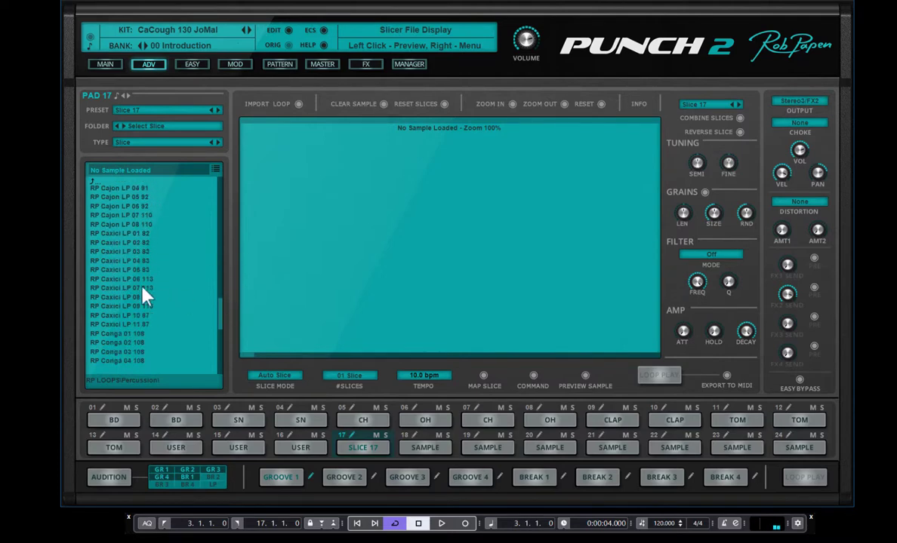
Load the RP Caxixi LP 09 113 loop into pad 17
left_click(110, 307)
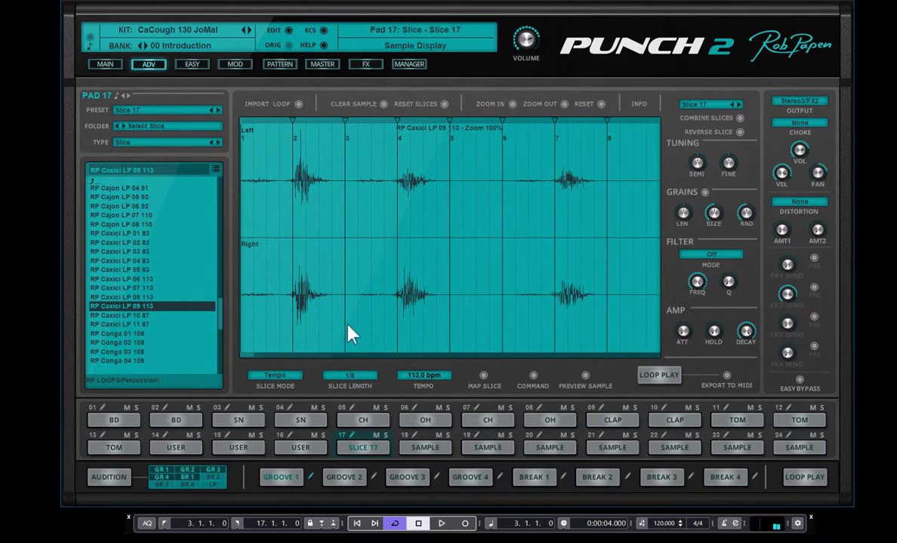
Try Auto Slice, switch back to 1/8 Tempo slicing, and nudge the fourth slice marker later
left_click(268, 380)
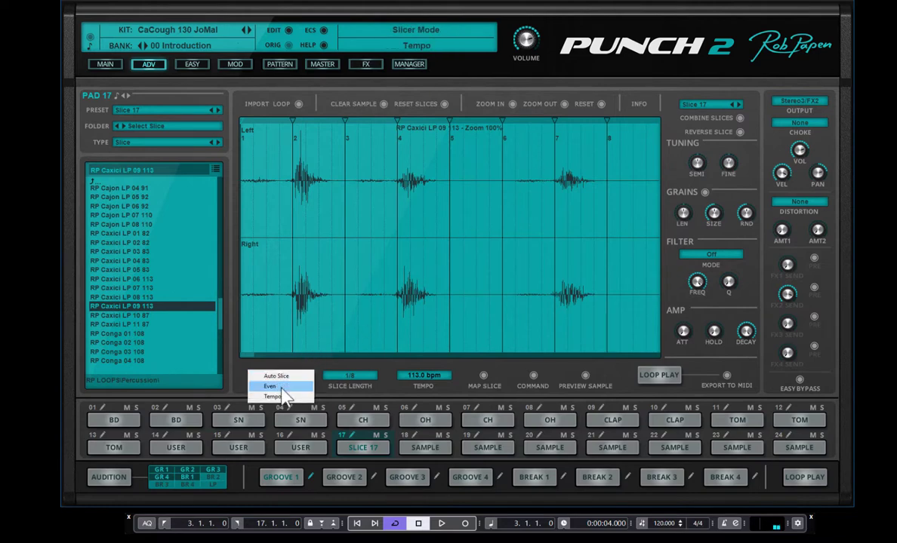
left_click(285, 376)
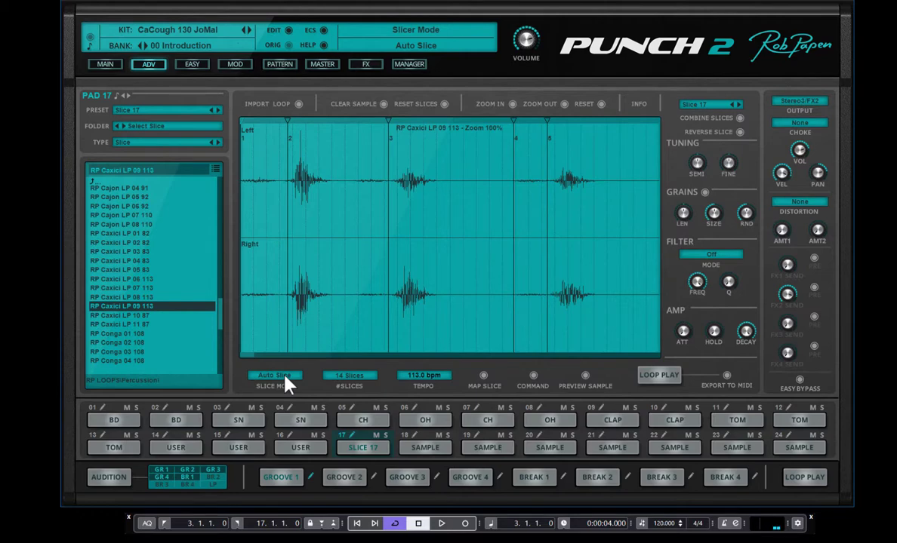
left_click(280, 375)
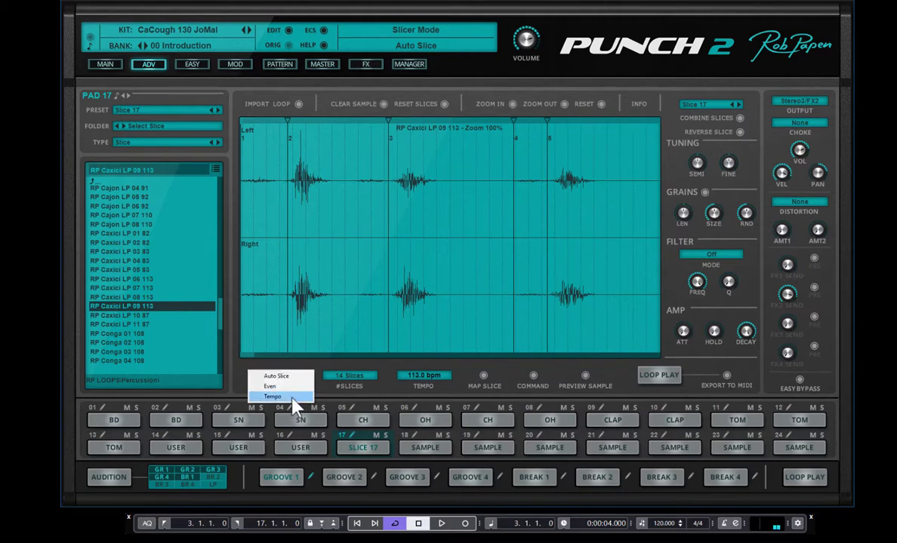
left_click(292, 397)
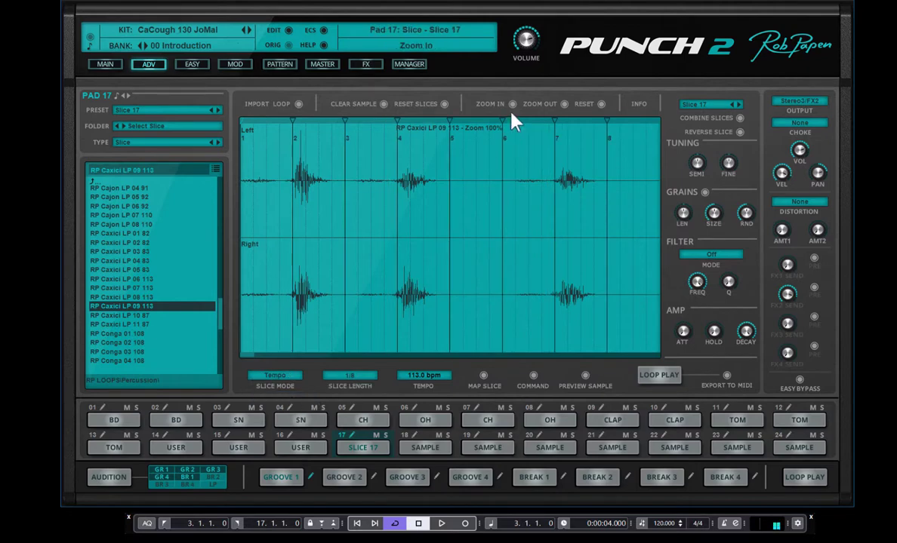
mouse_move(343, 125)
left_mouse_down()
mouse_move(360, 127)
mouse_move(345, 127)
left_mouse_up()
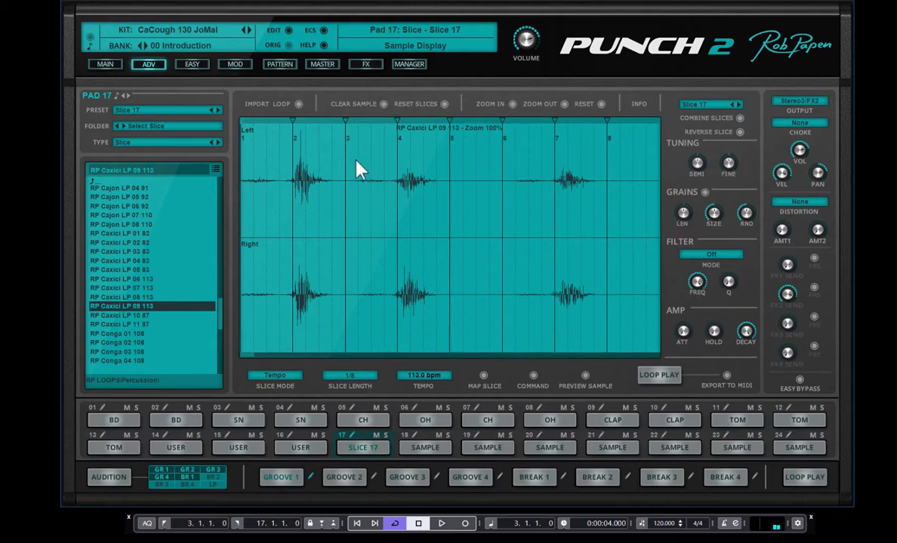
Delete two unwanted slice markers and nudge another slightly right onto its hit, leaving six
double_click(451, 130)
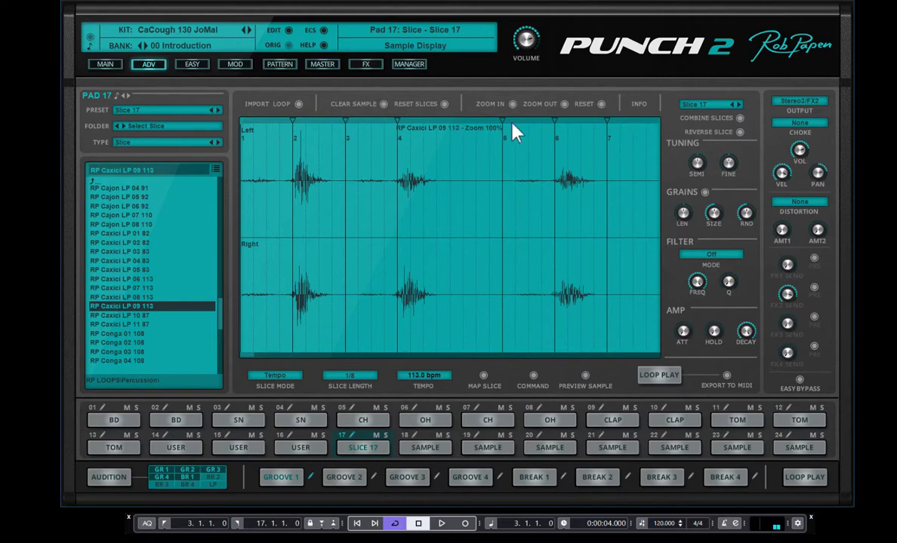
left_click(638, 105)
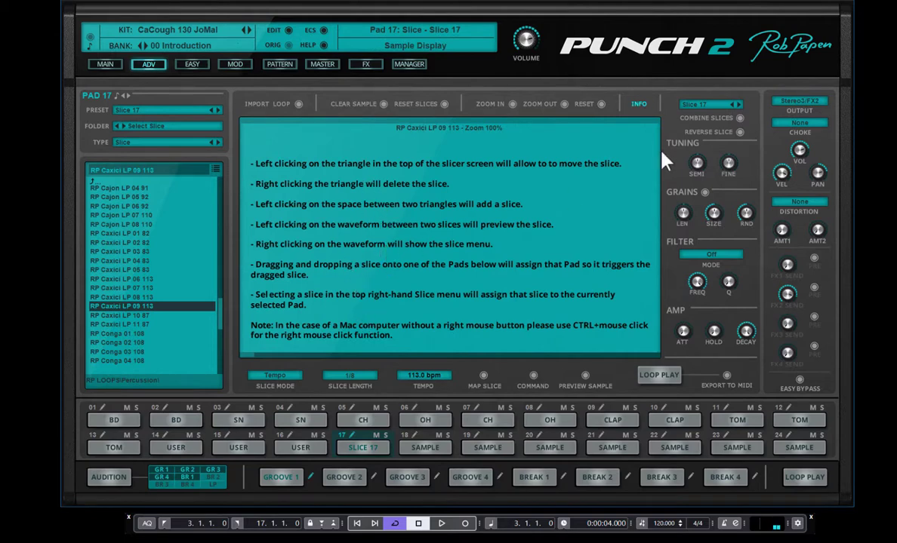
left_click(639, 105)
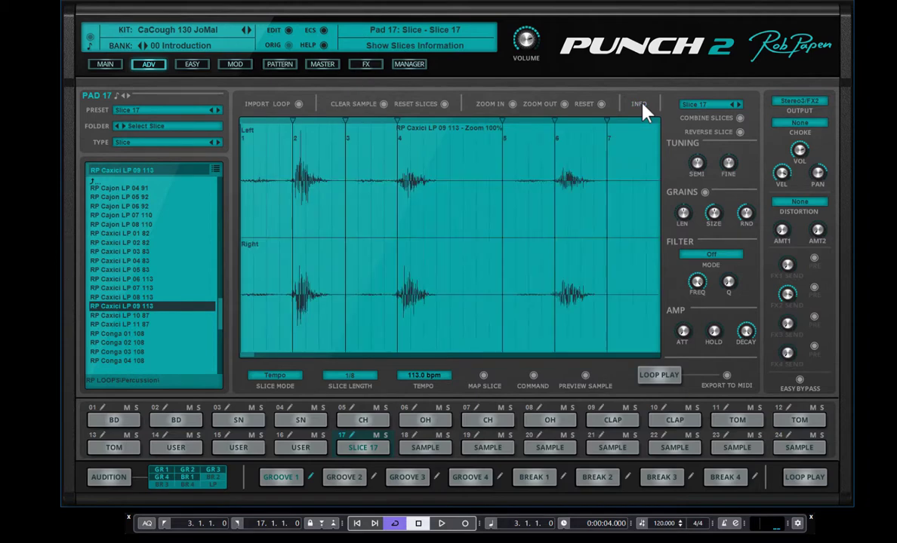
double_click(608, 123)
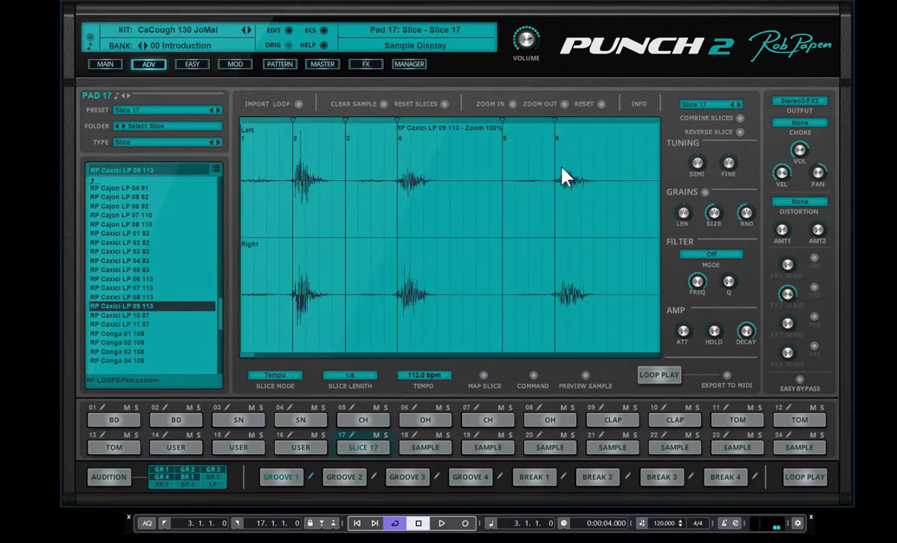
left_click_drag(503, 127, 516, 132)
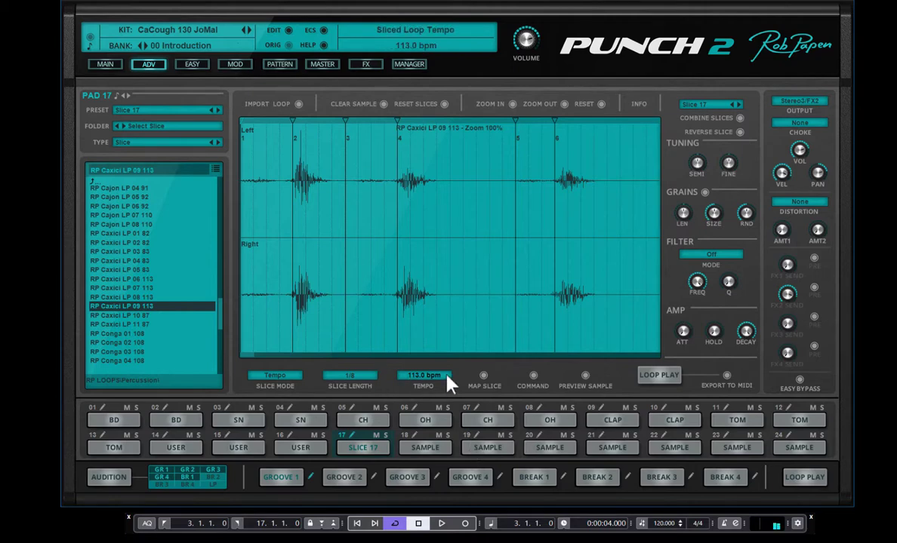
Map the six loop slices to pads starting at pad 19, then select pad 19 to check Slice 01
left_click(485, 384)
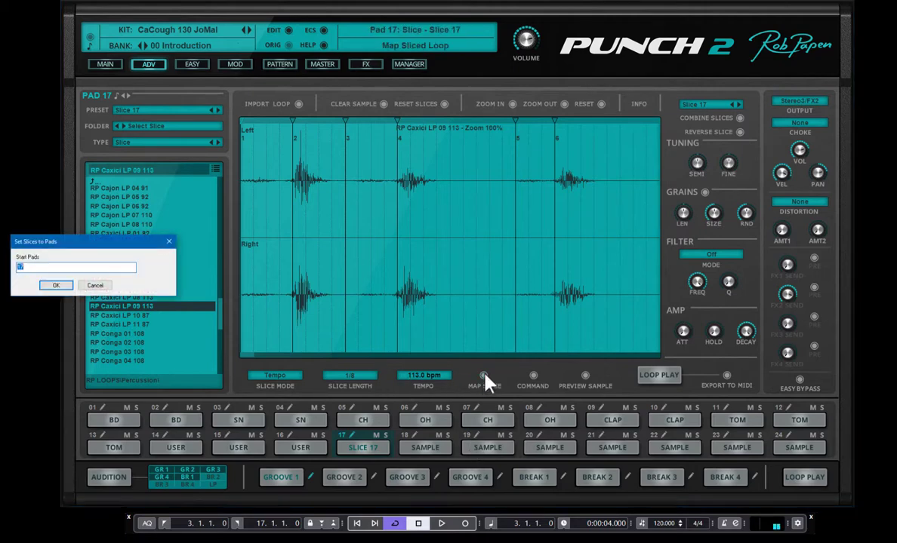
left_click_drag(113, 242, 555, 198)
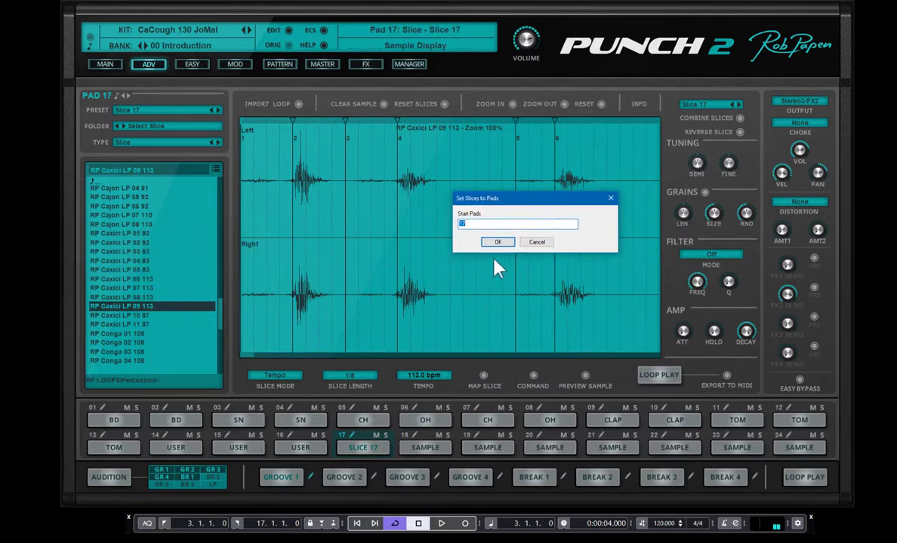
type("19")
left_click(497, 242)
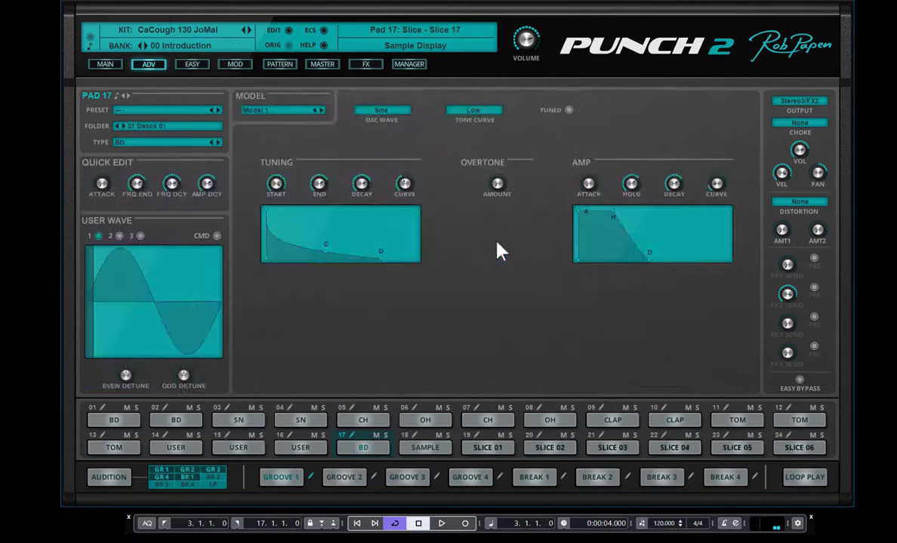
left_click(477, 440)
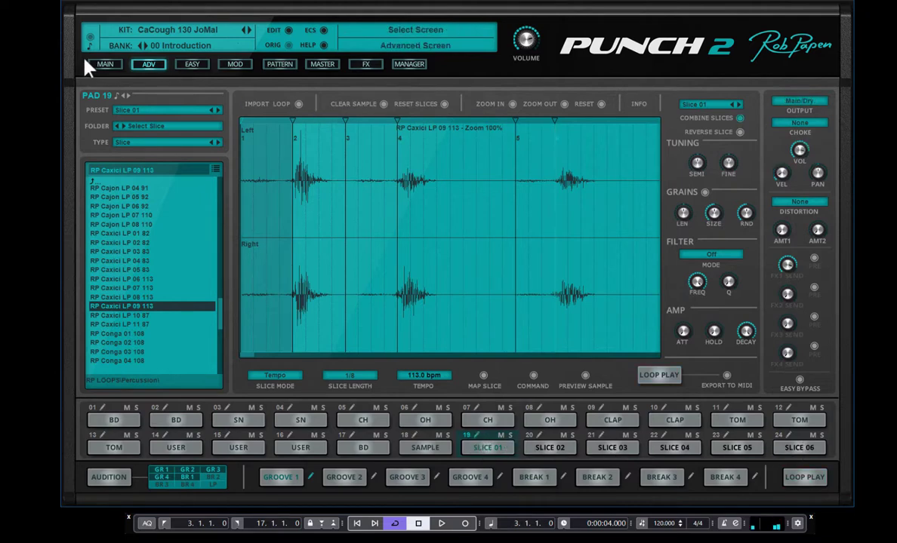
Audition the kit with the new slice pads from the Main page, then go to the Pattern page
left_click(105, 64)
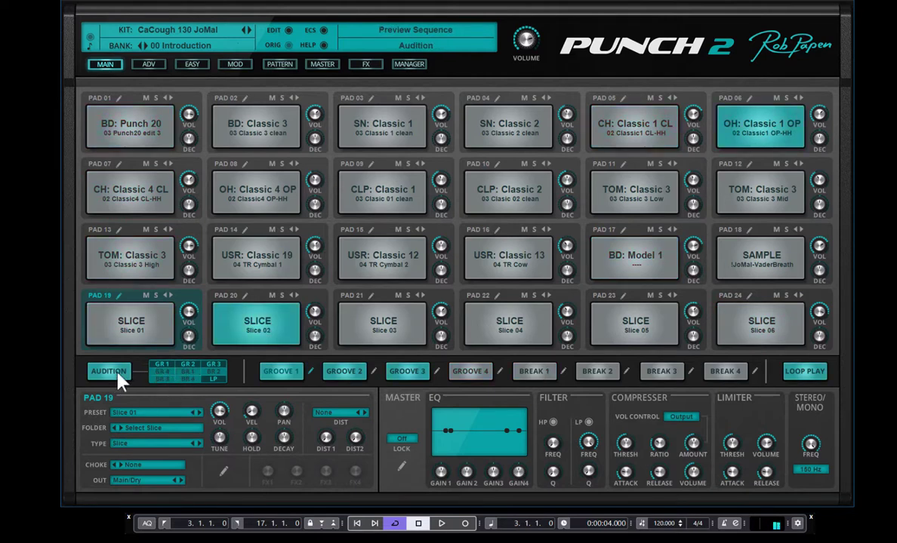
left_click(121, 381)
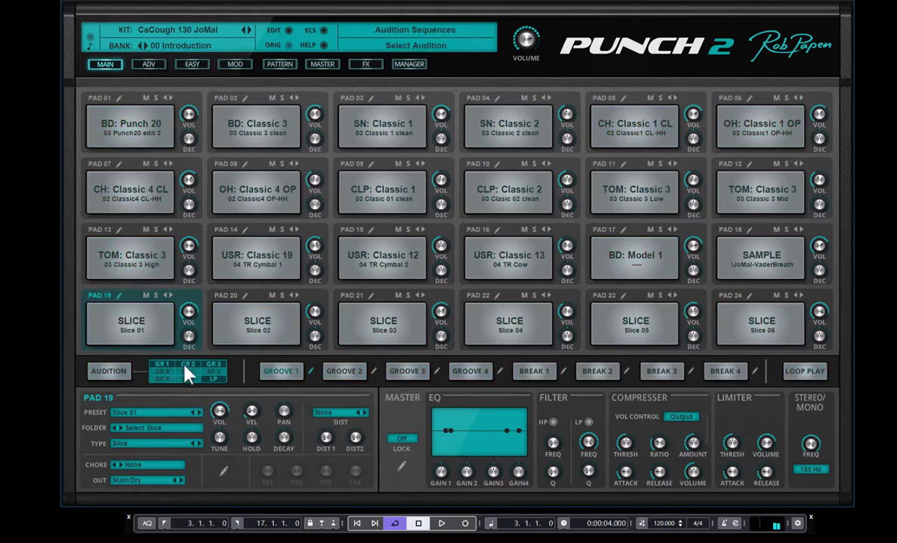
left_click(121, 380)
left_click(97, 370)
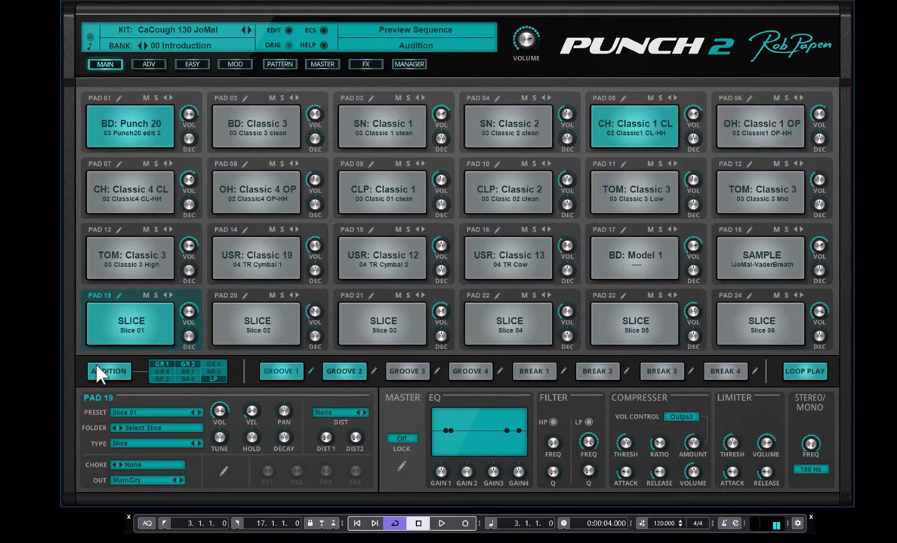
left_click(99, 372)
left_click(148, 65)
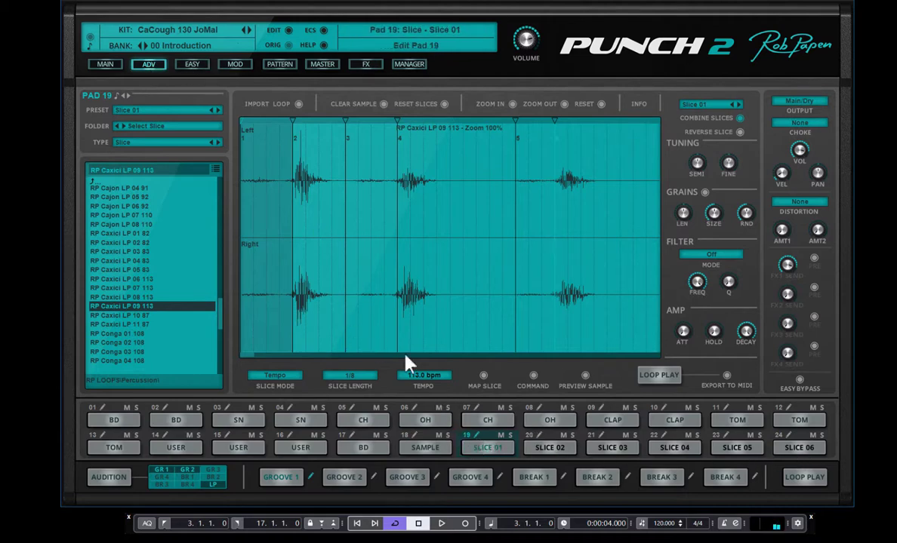
left_click(279, 65)
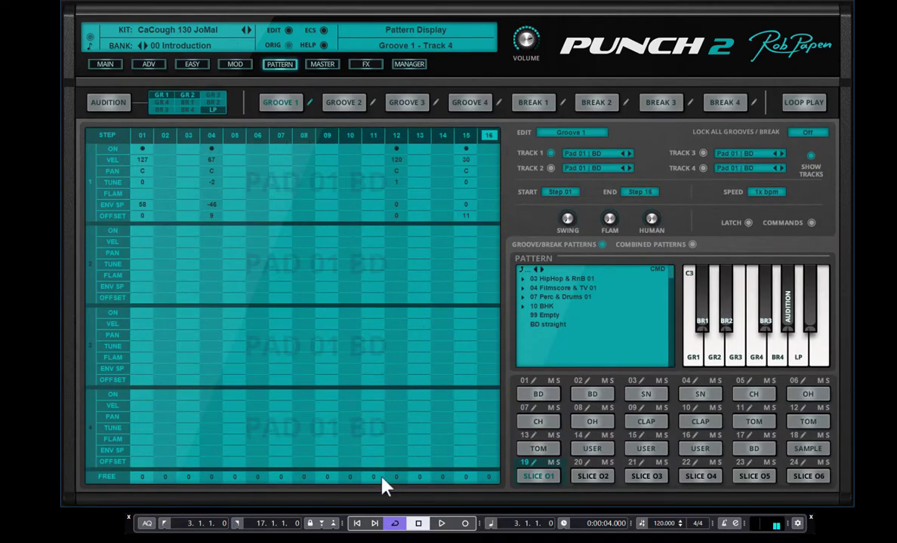
Review Grooves 2–4 and Break 1, then clear steps 01 and 12 on Break 2's track 1
left_click(361, 103)
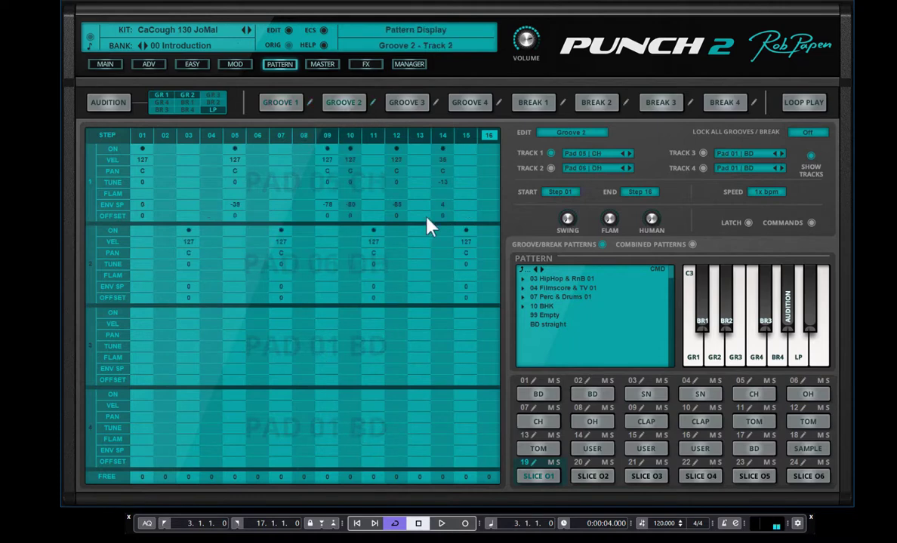
left_click(436, 105)
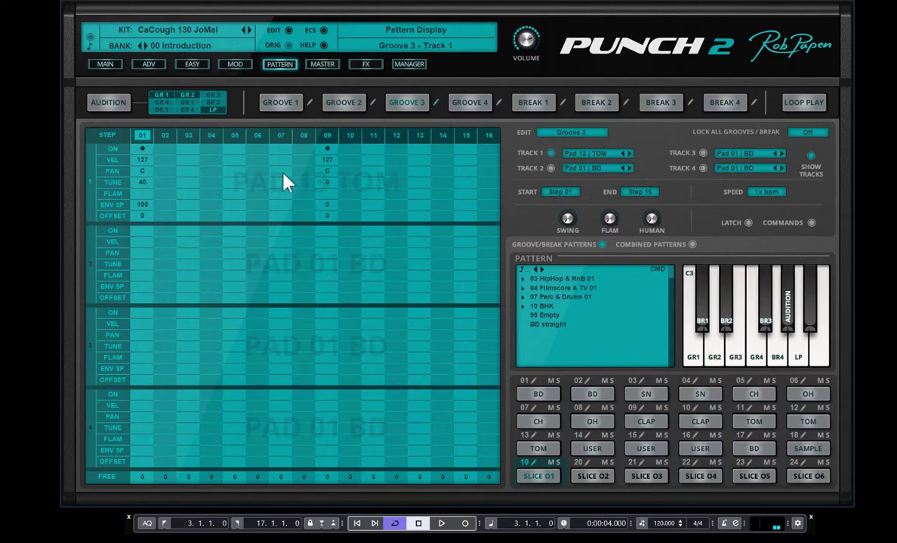
left_click(501, 105)
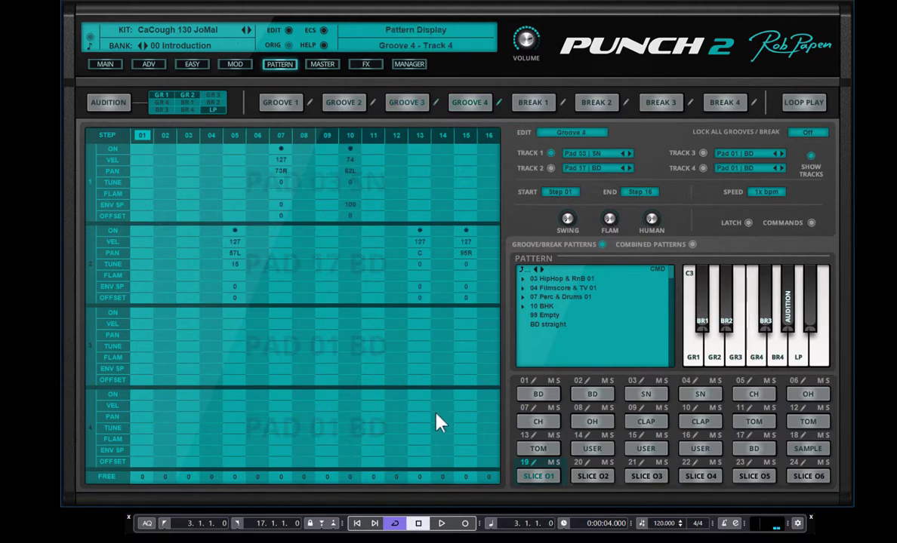
left_click(562, 103)
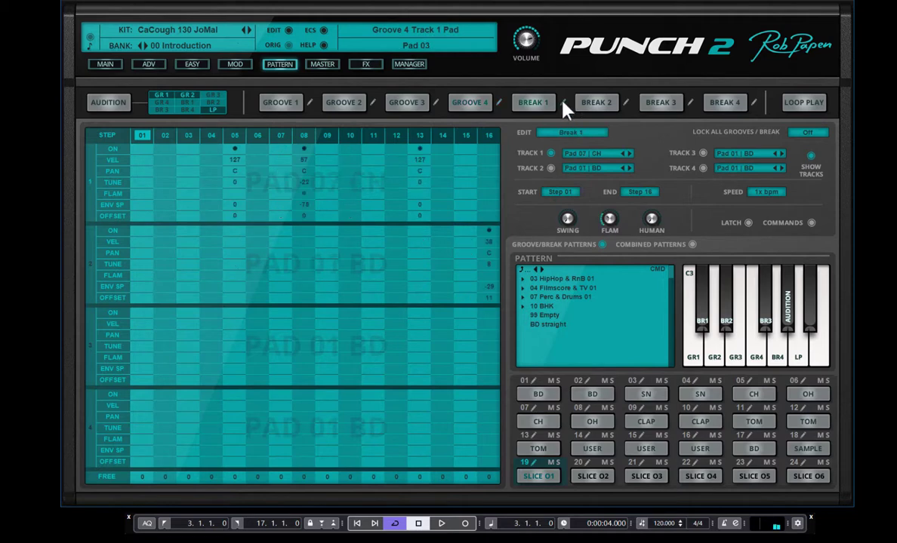
left_click(625, 104)
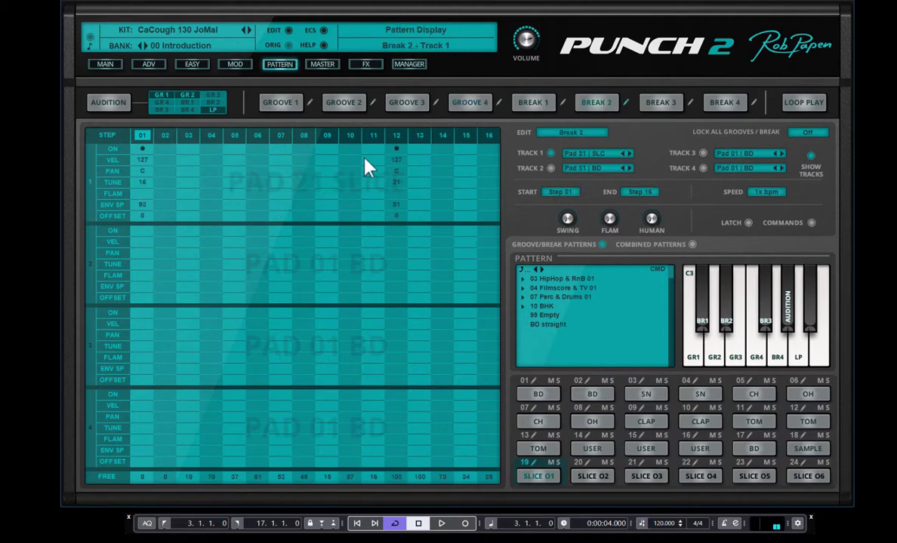
left_click(396, 150)
left_click(143, 149)
Review Break 3, then clear Break 4's track 1 steps 01, 09, 10, 12 and 15
left_click(689, 103)
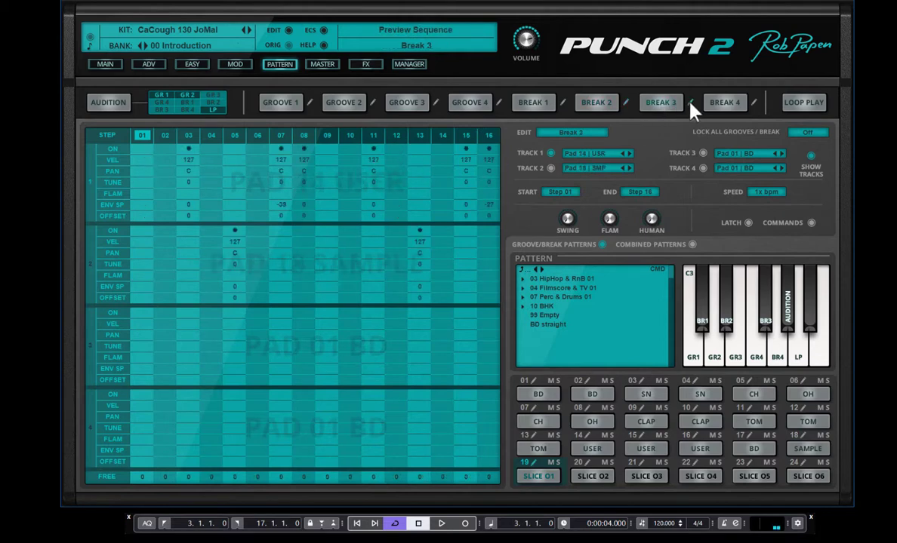
left_click(754, 104)
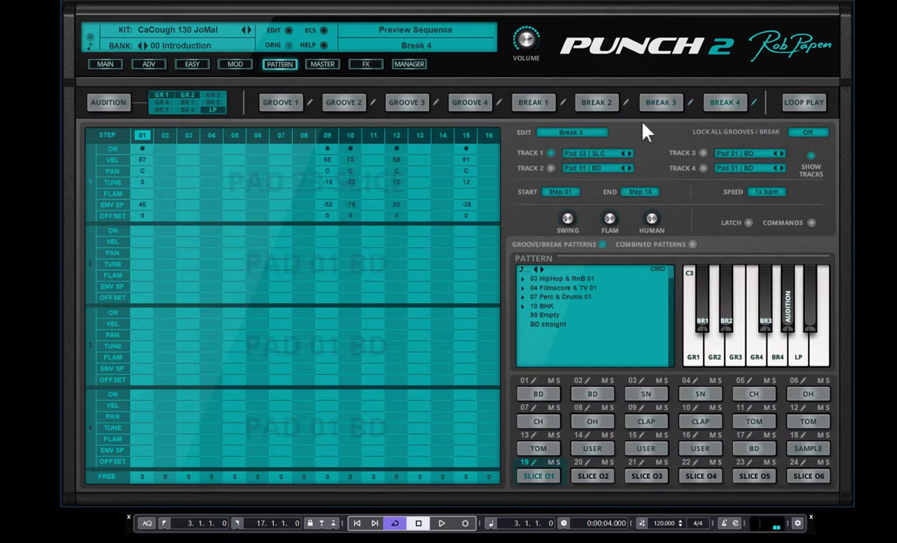
left_click(142, 149)
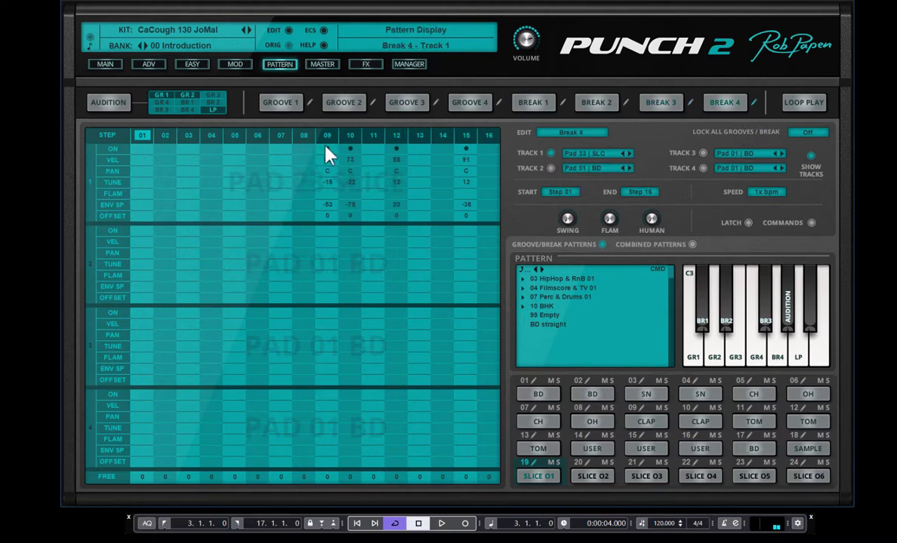
left_click(327, 149)
left_click(350, 150)
left_click(396, 149)
left_click(463, 151)
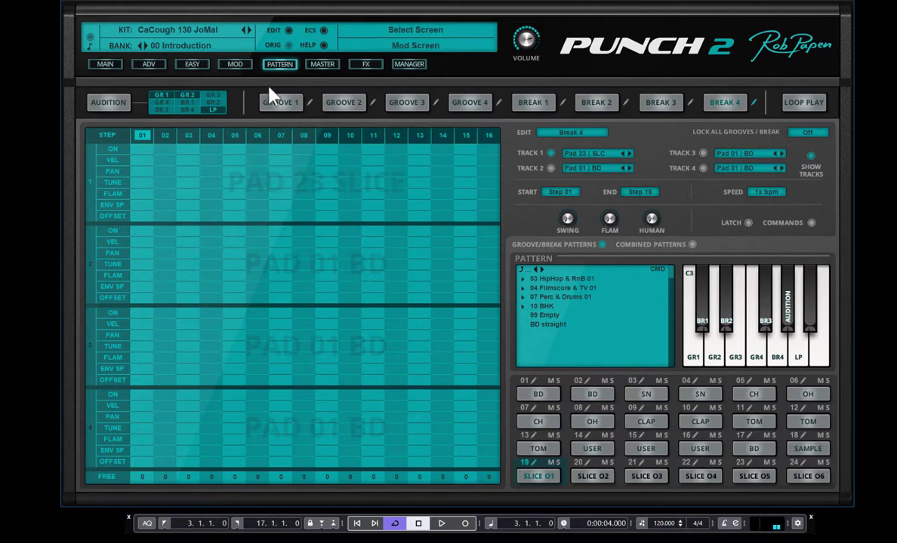
left_click(804, 104)
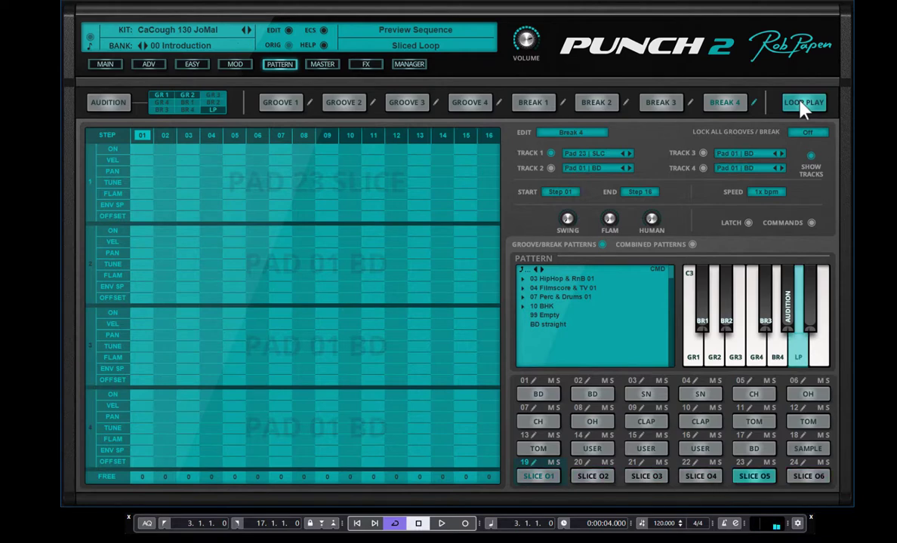
left_click(804, 106)
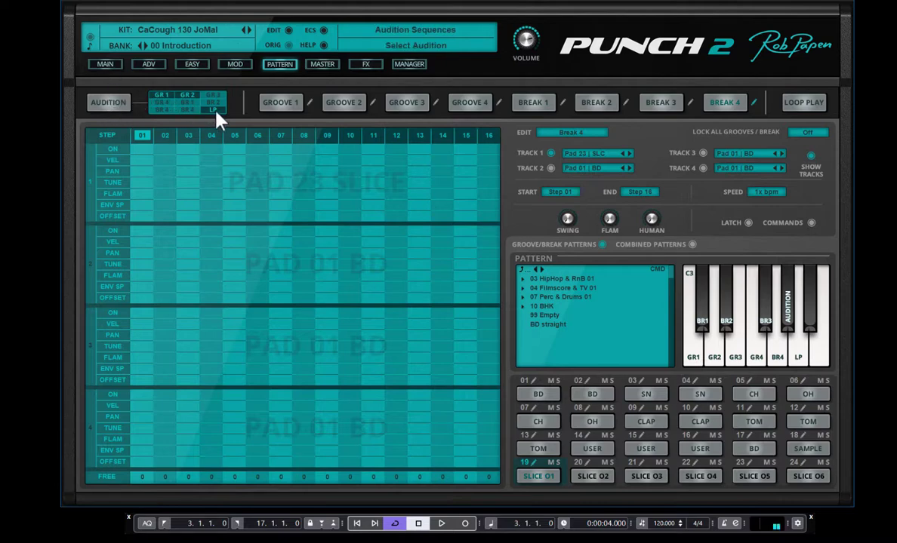
left_click(119, 106)
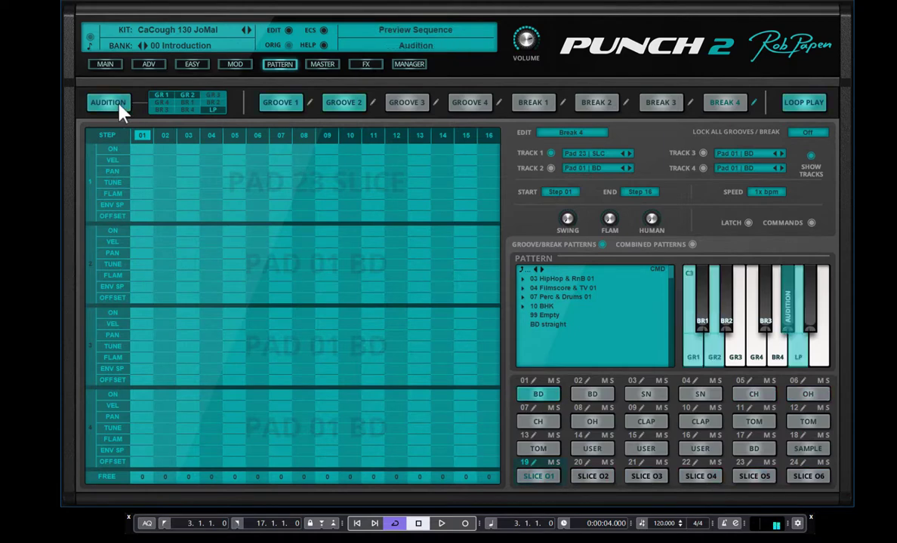
left_click(118, 106)
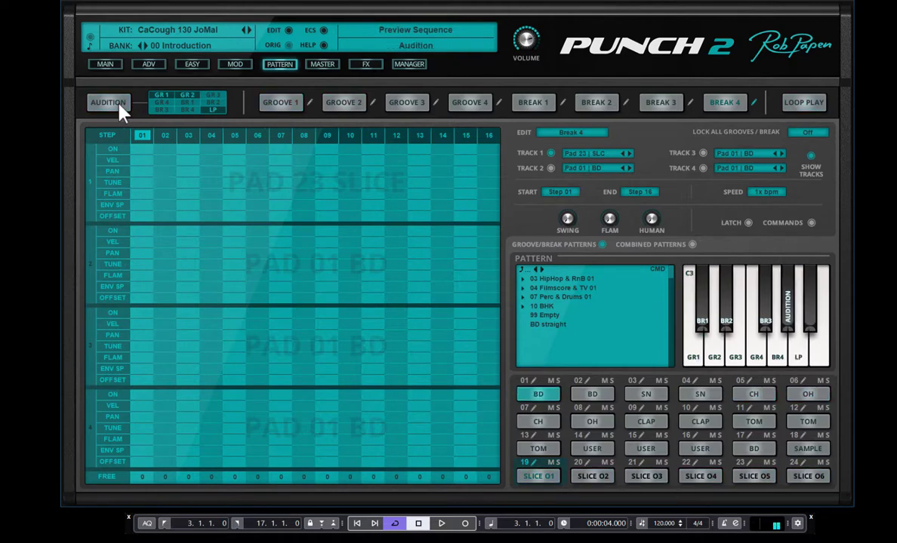